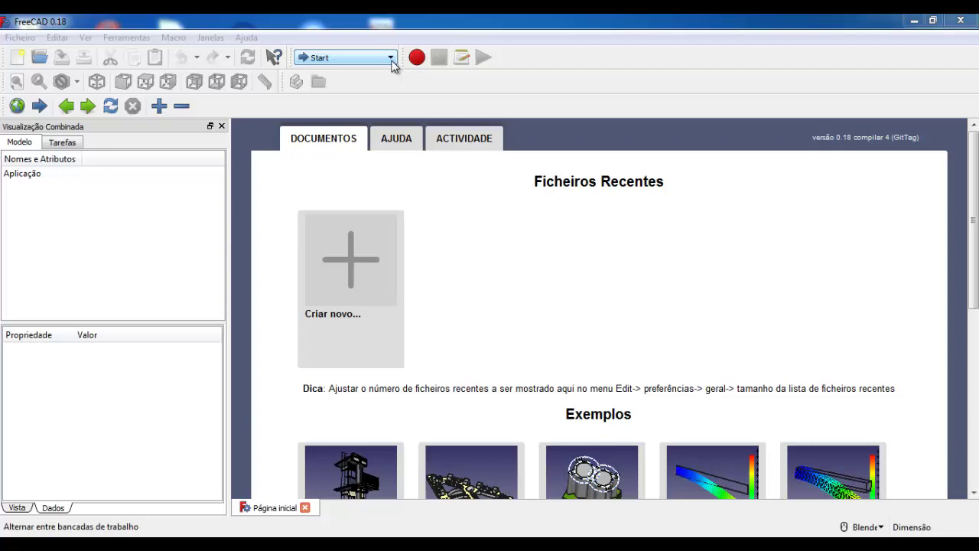
# Step: Pick Part Design from the toolbar's workbench list
pyautogui.click(391, 58)
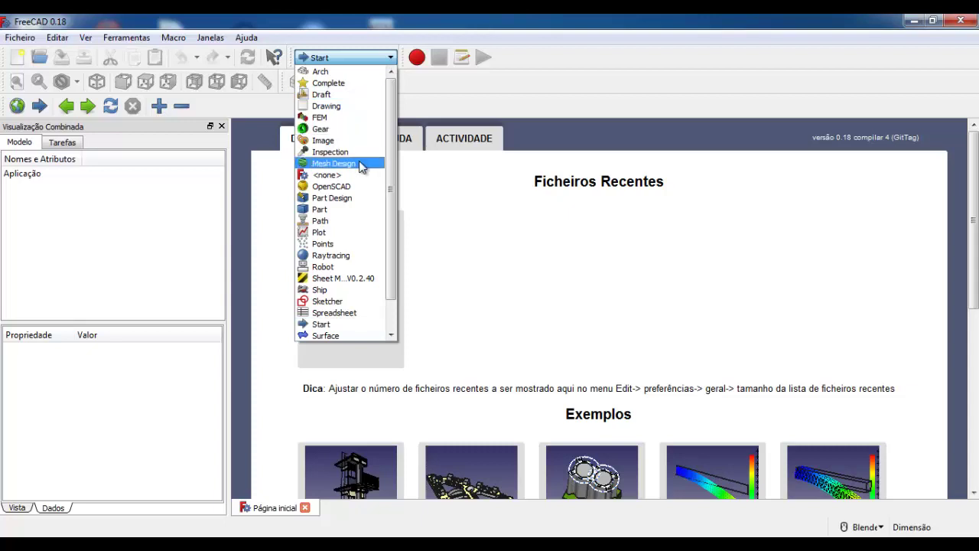
pyautogui.click(356, 197)
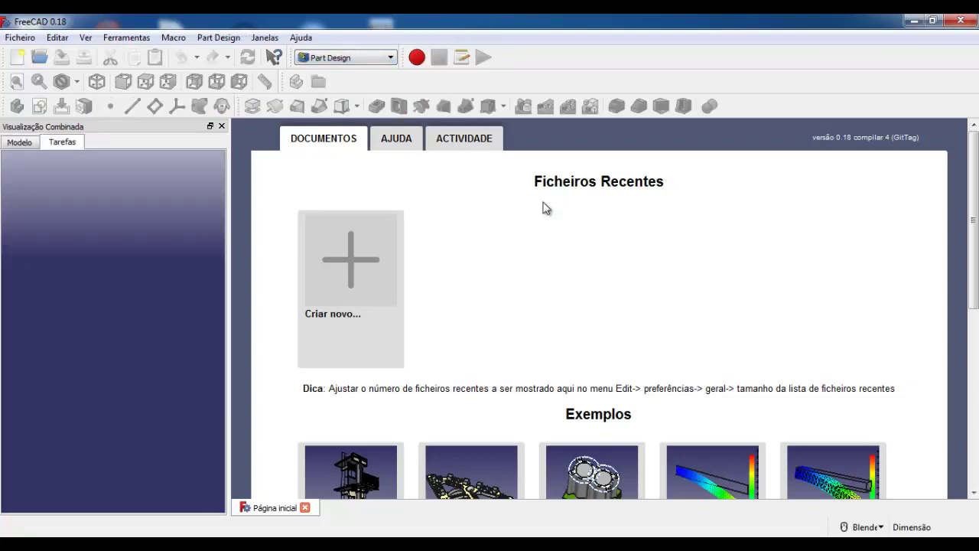
# Step: In the Sem nome document, create a new sketch on the XZ_Plane
pyautogui.click(20, 142)
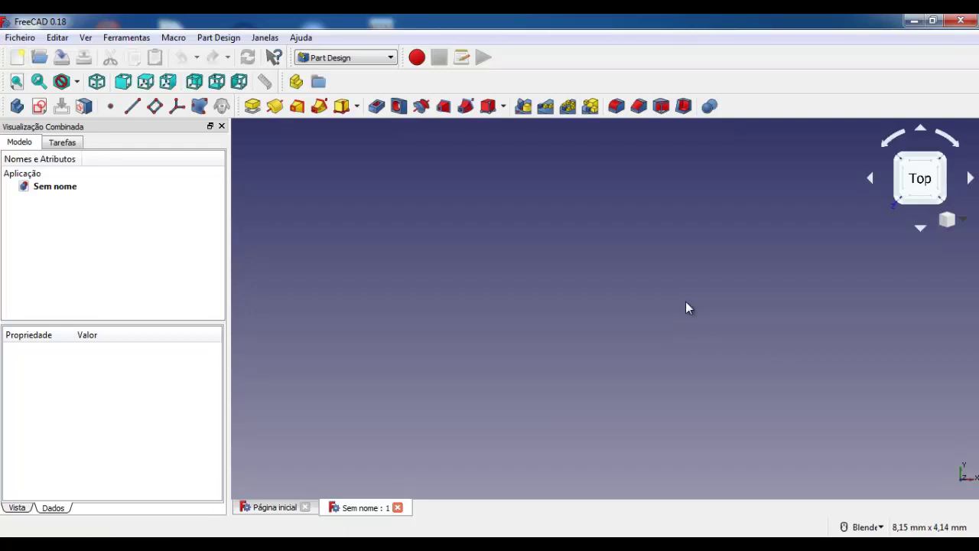
pyautogui.click(42, 109)
pyautogui.click(142, 173)
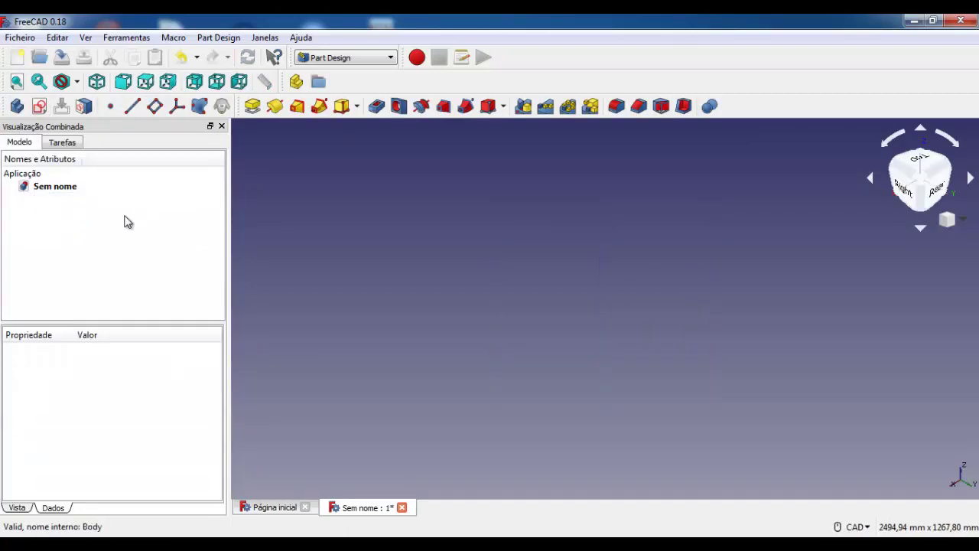
pyautogui.click(49, 192)
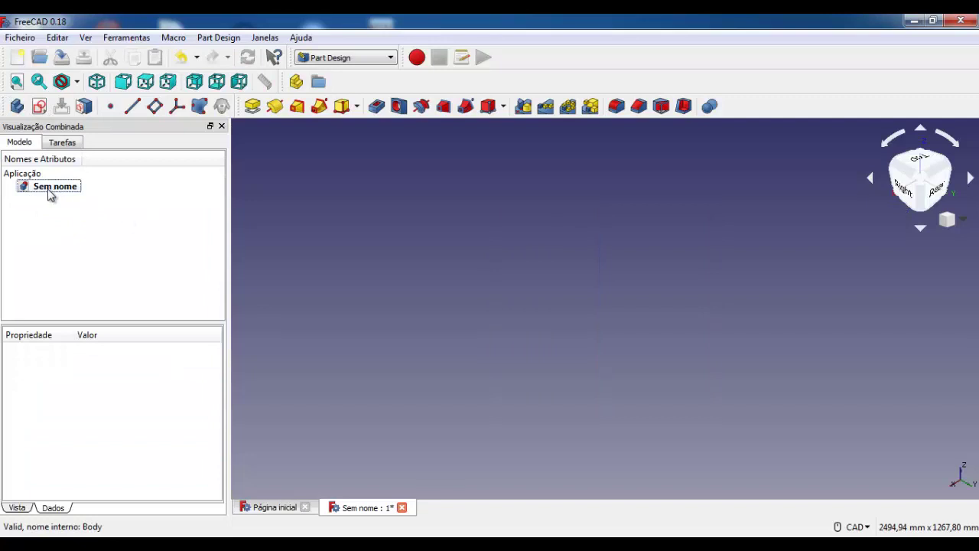
pyautogui.click(39, 106)
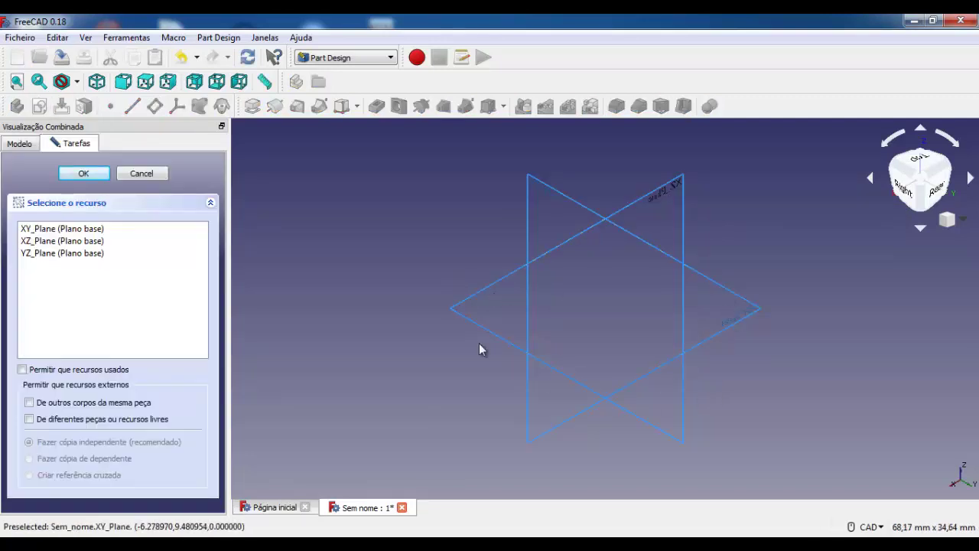
pyautogui.click(76, 240)
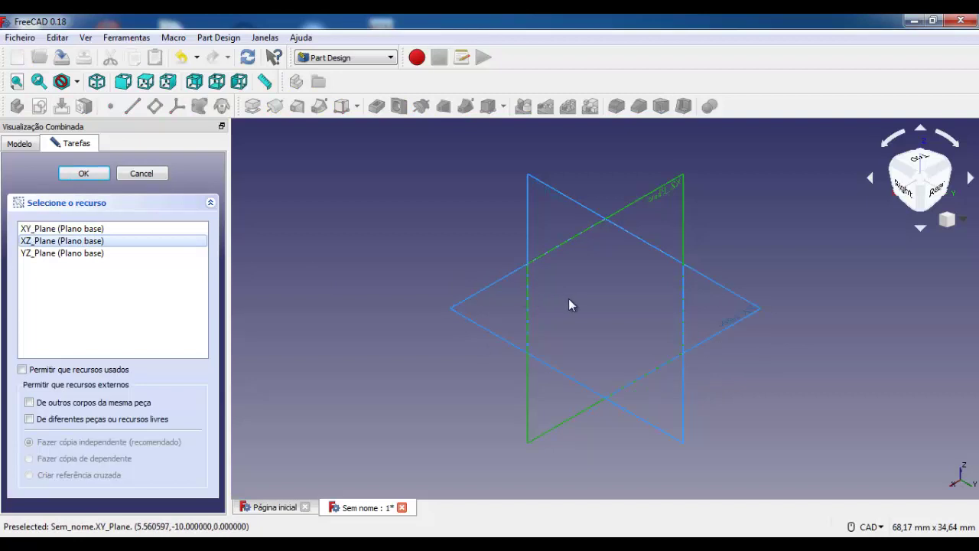
pyautogui.click(82, 173)
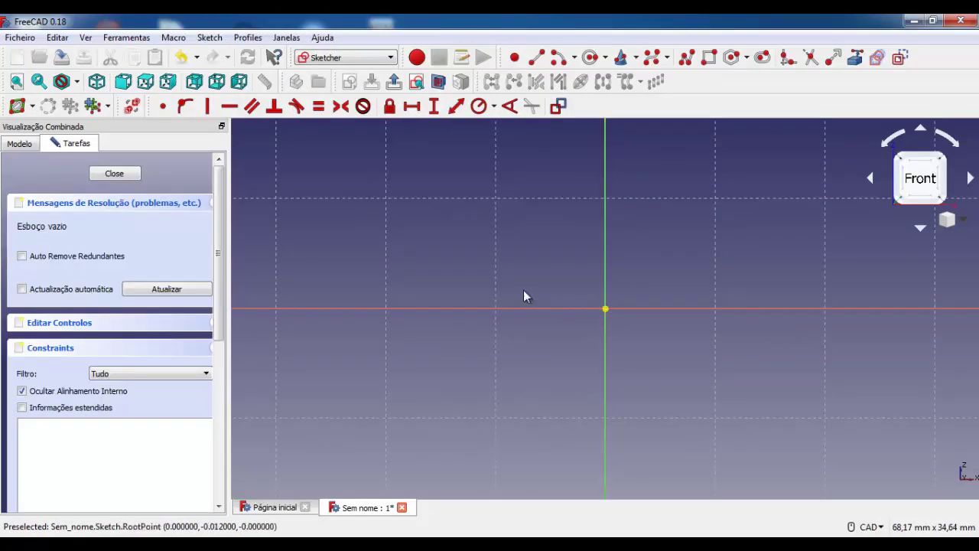
# Step: Draw a regular hexagon centred on the sketch origin, then select its right-hand corners
pyautogui.click(731, 57)
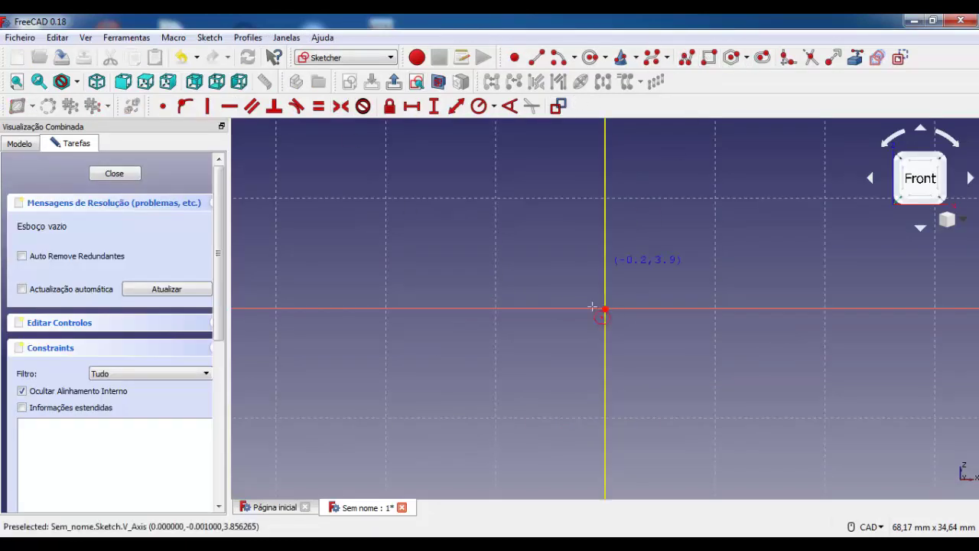
pyautogui.click(604, 308)
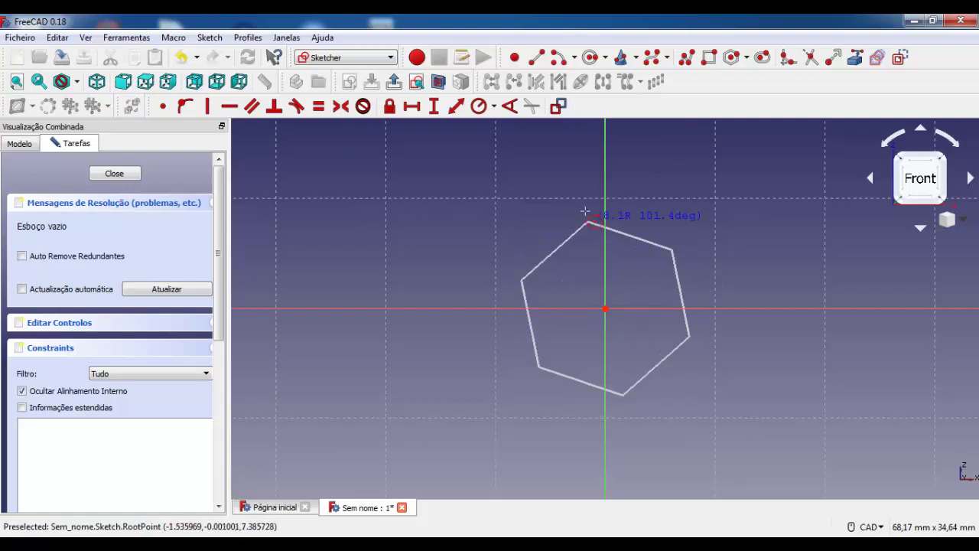
pyautogui.click(542, 198)
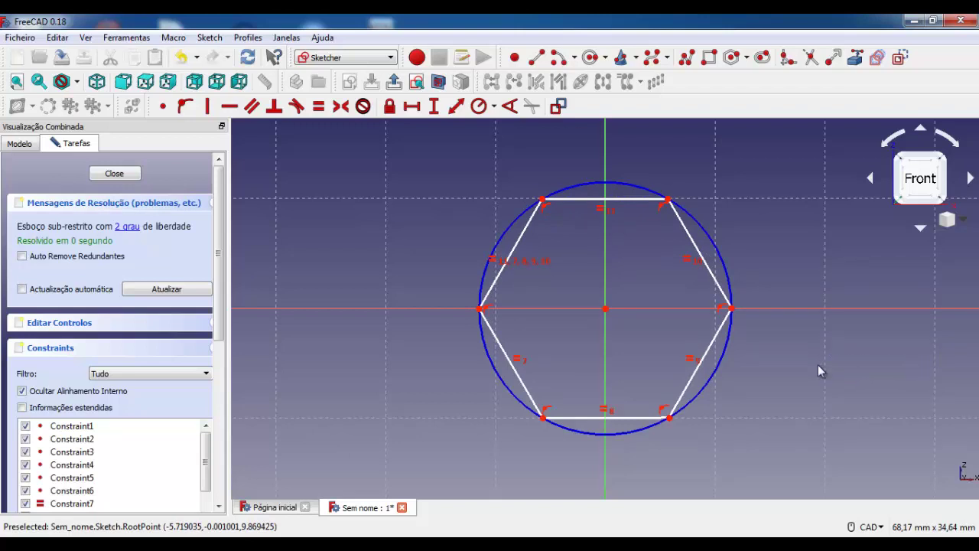
pyautogui.click(669, 417)
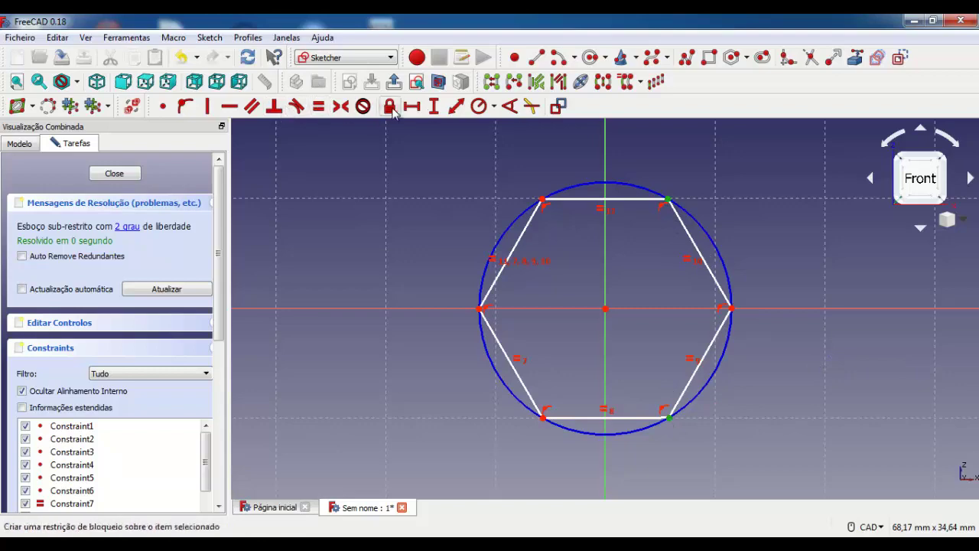
# Step: Constrain the hexagon's right corners 5 mm apart vertically and level its top edge
pyautogui.click(434, 107)
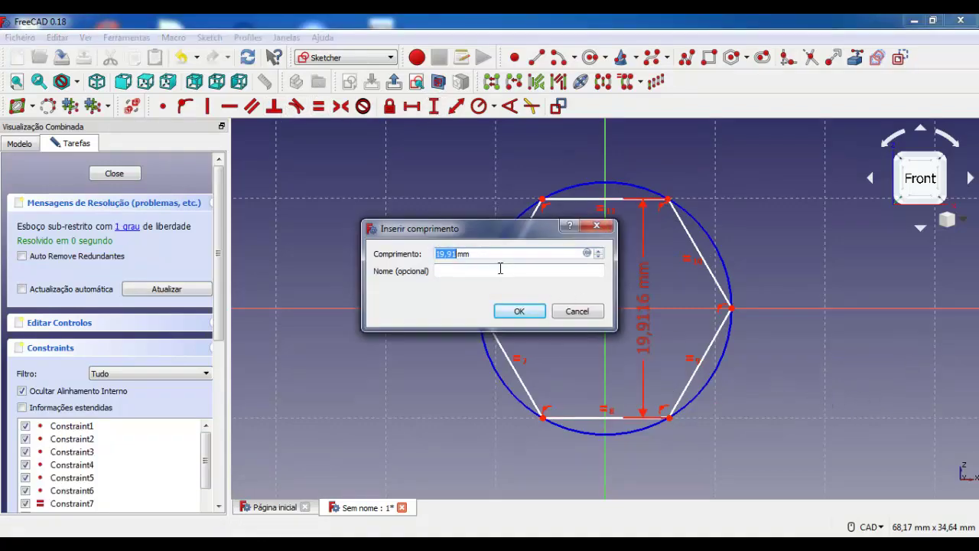
pyautogui.press('Return')
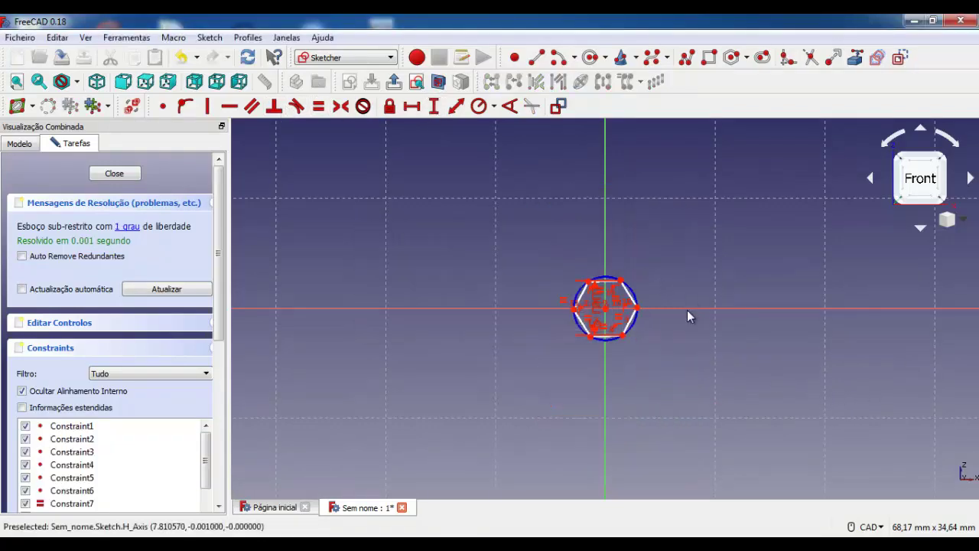
pyautogui.scroll(-5, 677, 306)
pyautogui.scroll(6, 665, 310)
pyautogui.scroll(5, 664, 309)
pyautogui.scroll(-2, 656, 302)
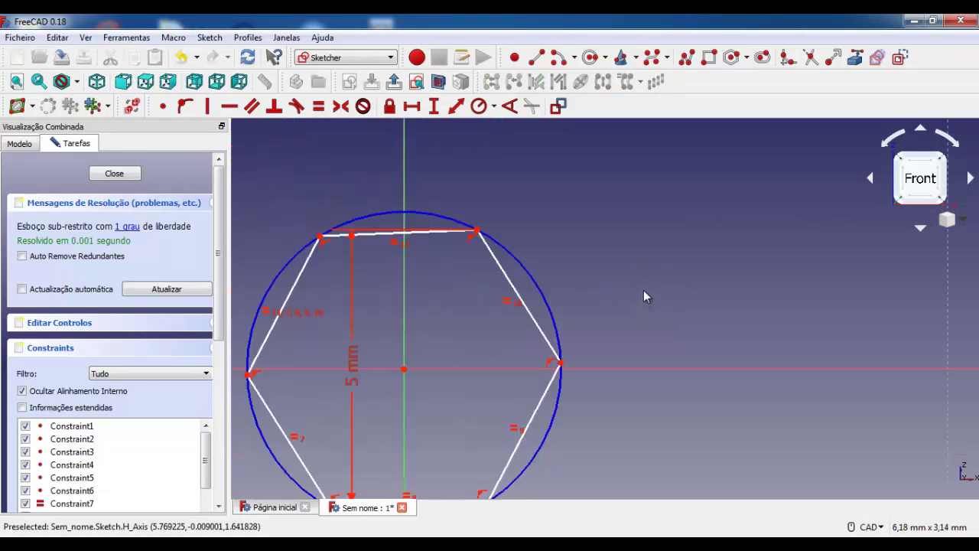
pyautogui.scroll(-1, 644, 289)
pyautogui.moveTo(656, 290); pyautogui.dragTo(768, 260, button='middle')
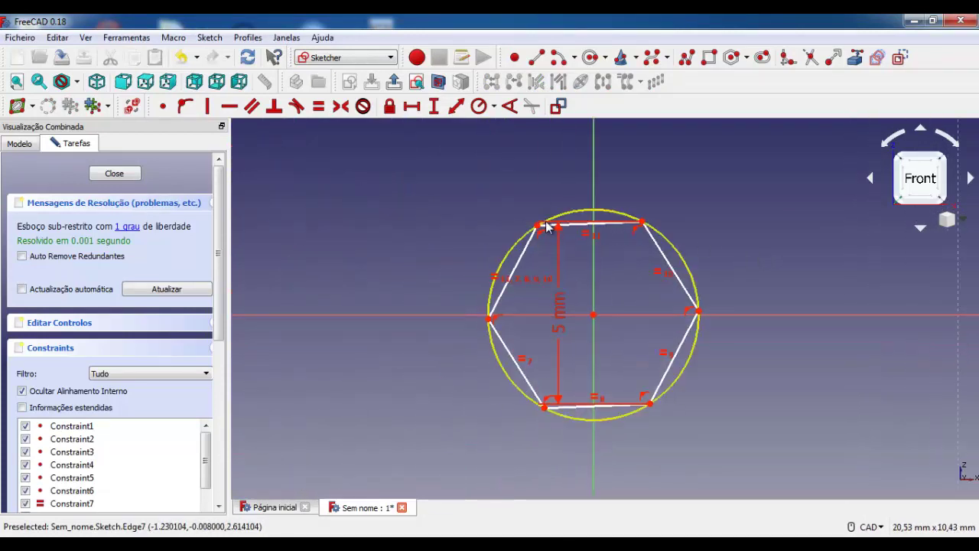
pyautogui.moveTo(540, 230); pyautogui.dragTo(542, 228)
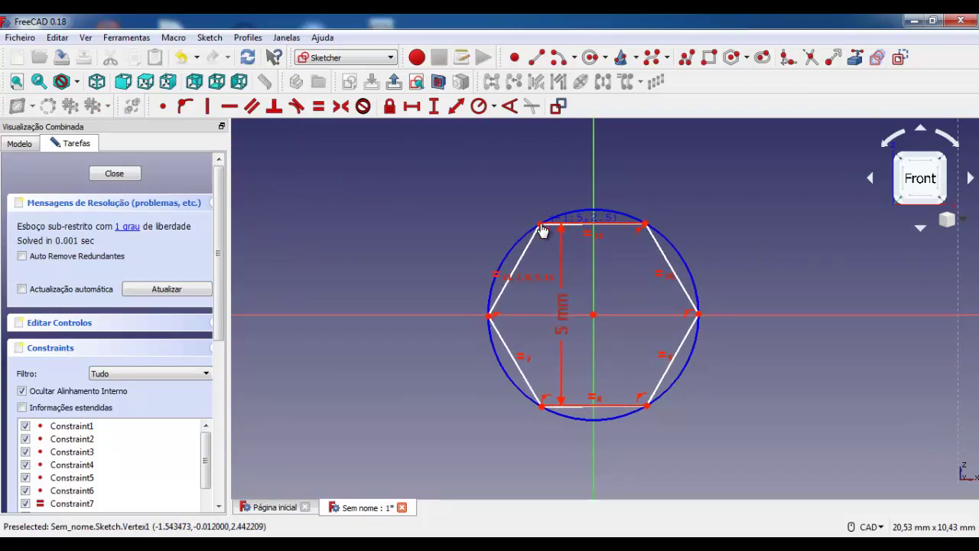
pyautogui.moveTo(542, 228); pyautogui.dragTo(542, 231)
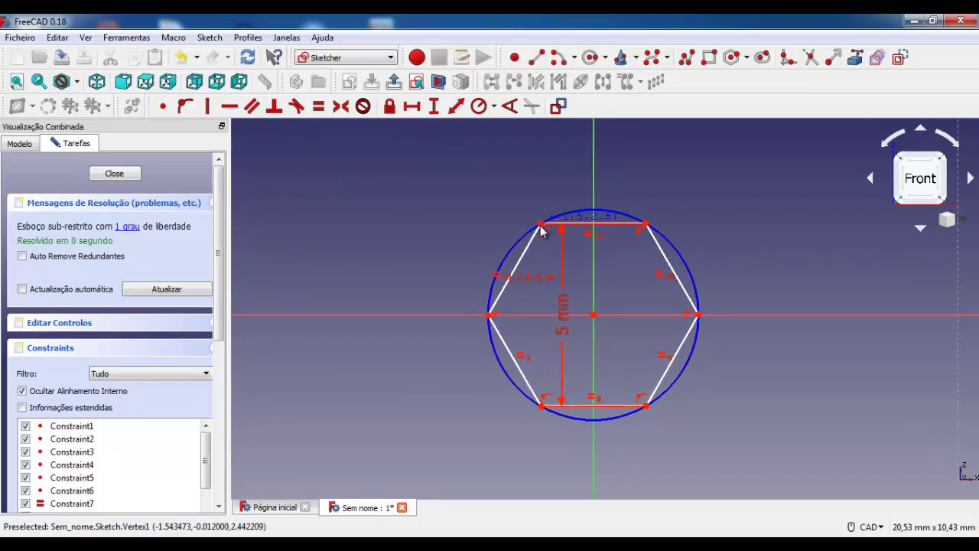
# Step: Set the top-right corner 2,5 mm above the origin and move both dimension labels aside
pyautogui.click(646, 224)
pyautogui.click(594, 314)
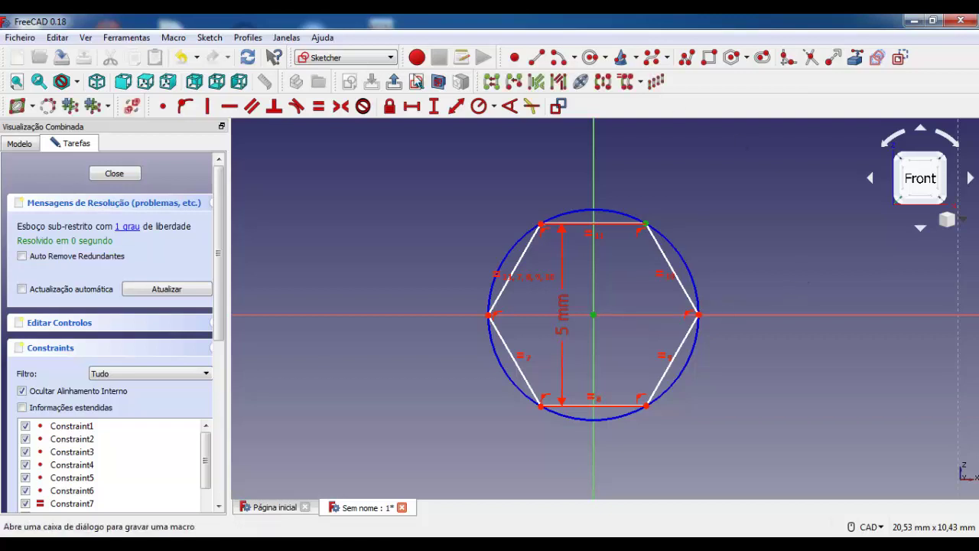
pyautogui.click(434, 105)
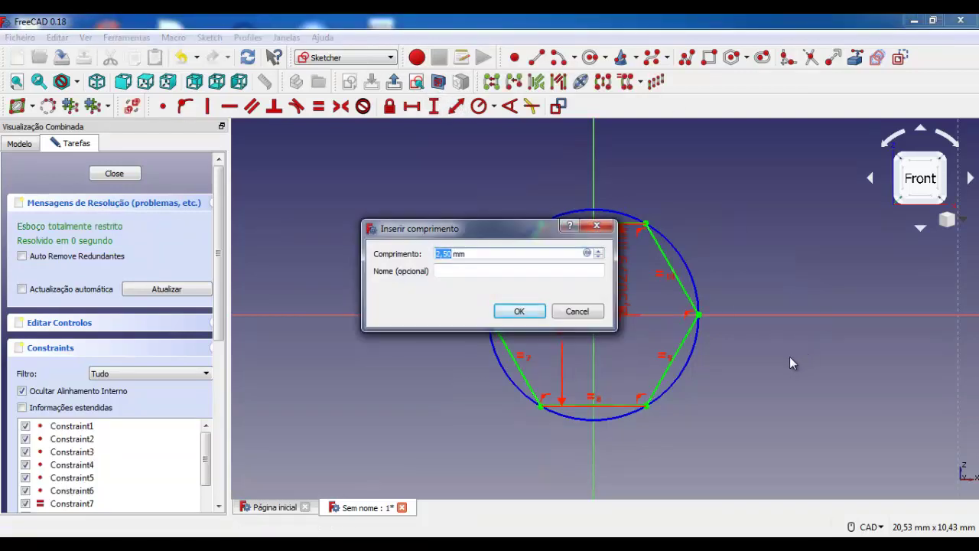
pyautogui.press('Return')
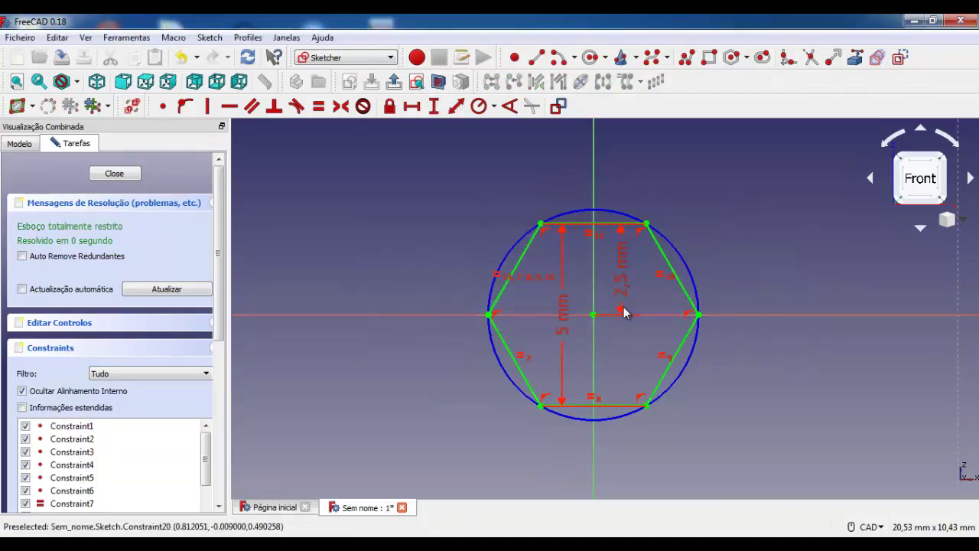
pyautogui.scroll(2, 721, 360)
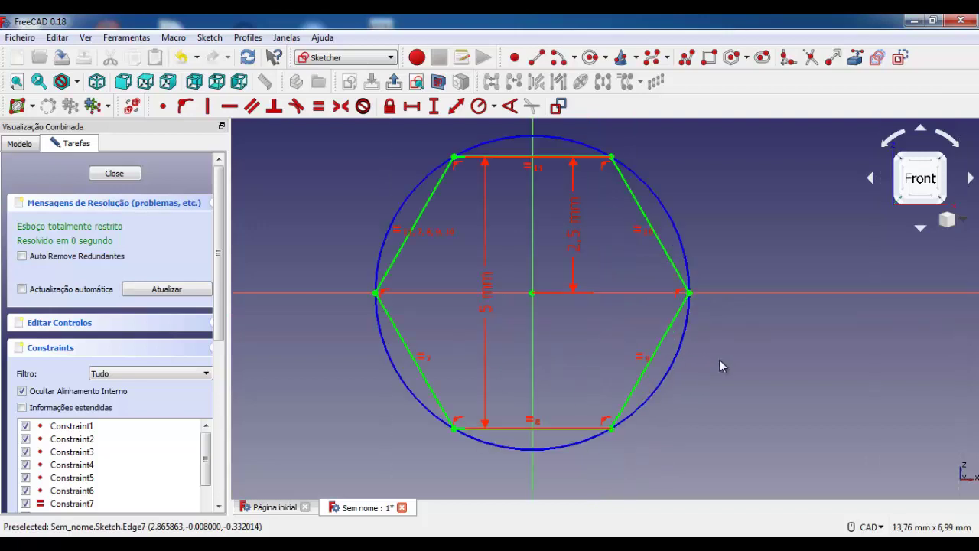
pyautogui.moveTo(485, 276); pyautogui.dragTo(312, 296)
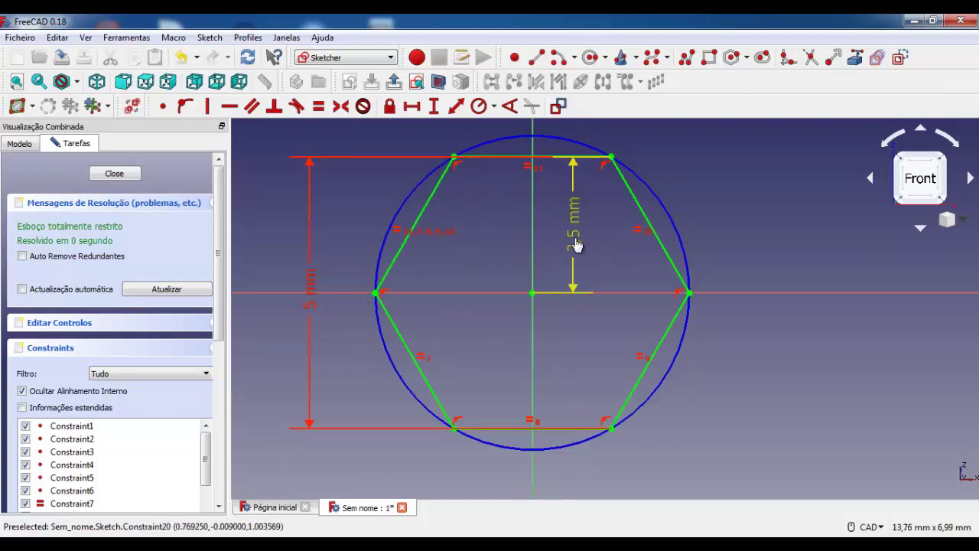
pyautogui.moveTo(575, 242); pyautogui.dragTo(771, 236)
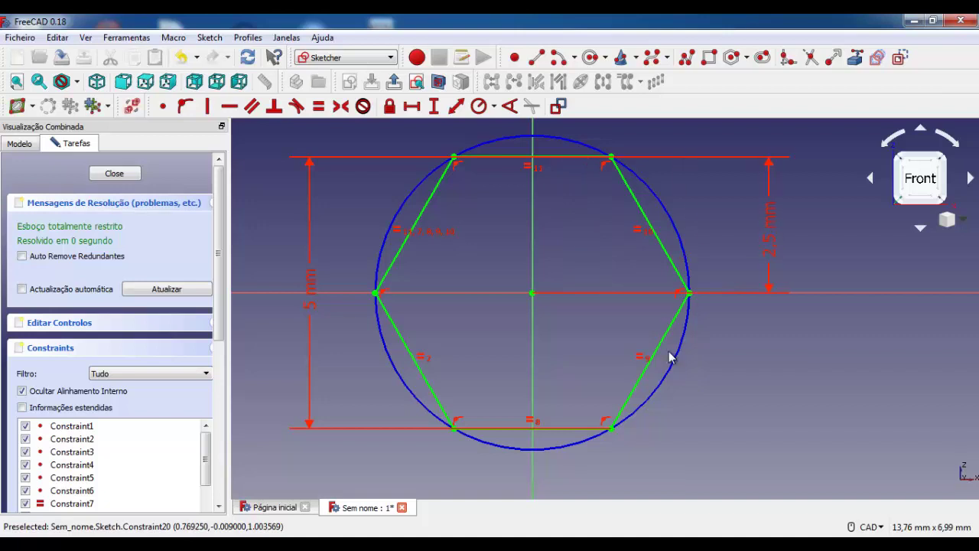
# Step: Close the hexagon sketch and clear its selection in the tree
pyautogui.click(115, 174)
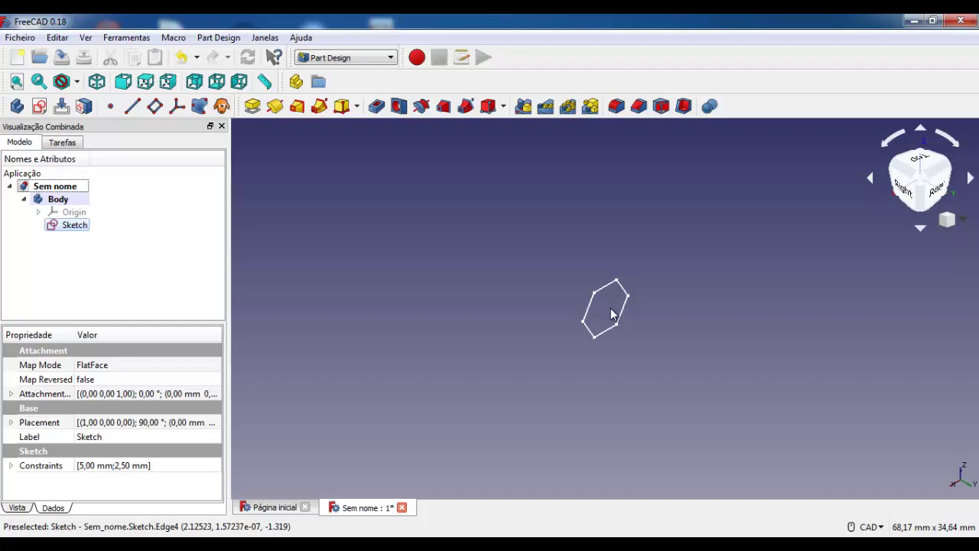
pyautogui.click(39, 105)
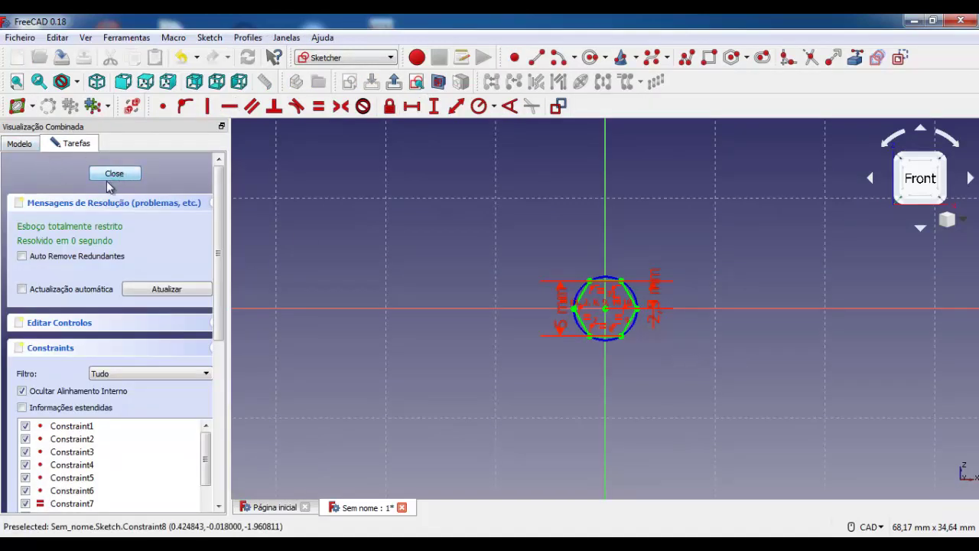
pyautogui.click(114, 176)
pyautogui.click(114, 251)
# Step: Create a new sketch on the YZ_Plane for the Allen key's path
pyautogui.click(39, 105)
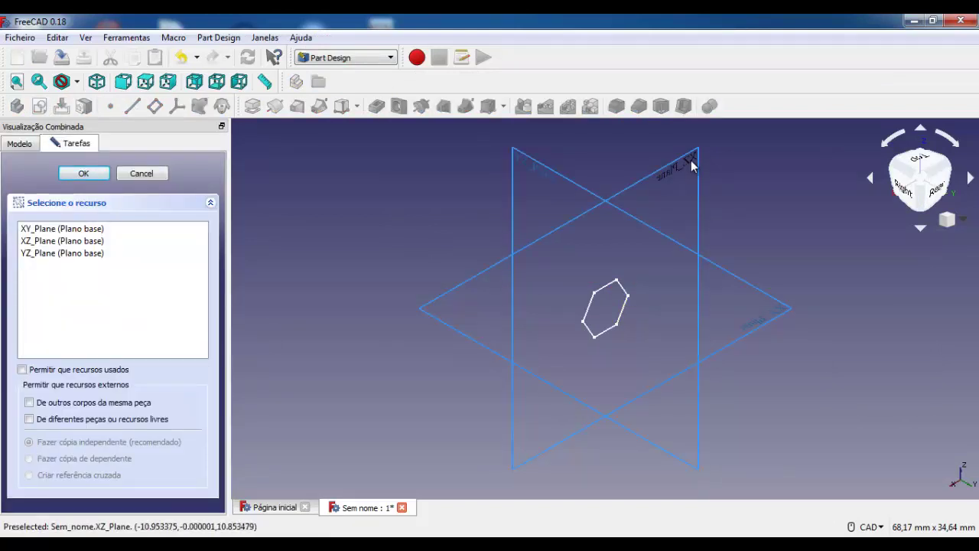
pyautogui.click(126, 241)
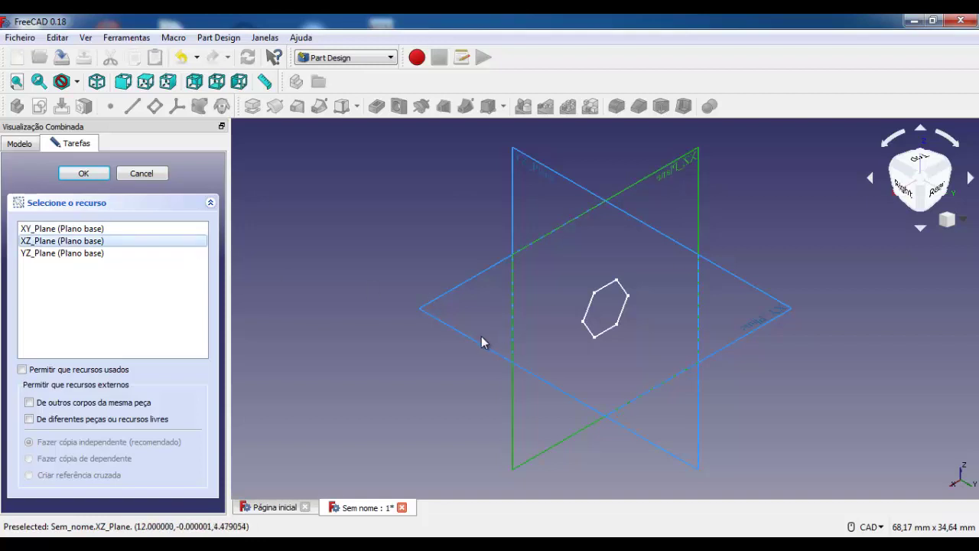
pyautogui.click(522, 165)
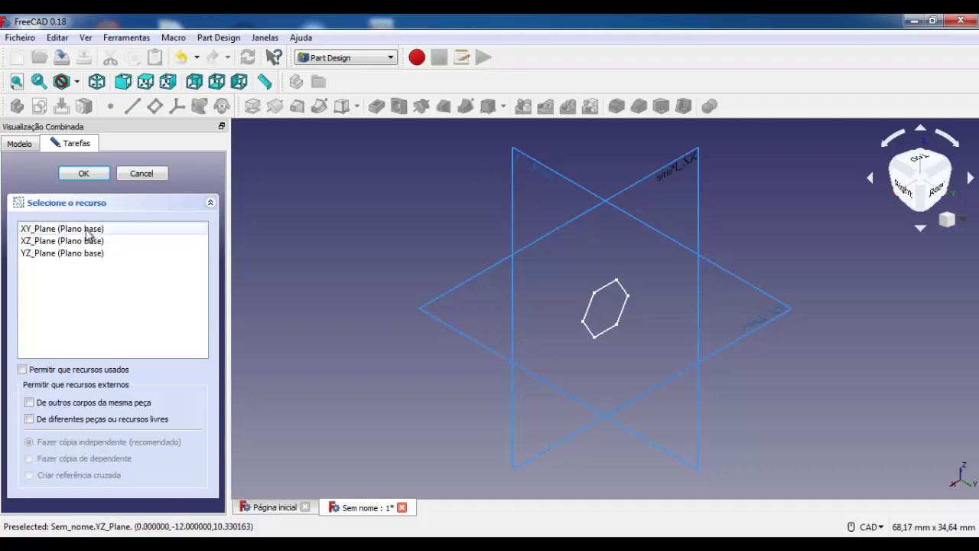
pyautogui.click(54, 254)
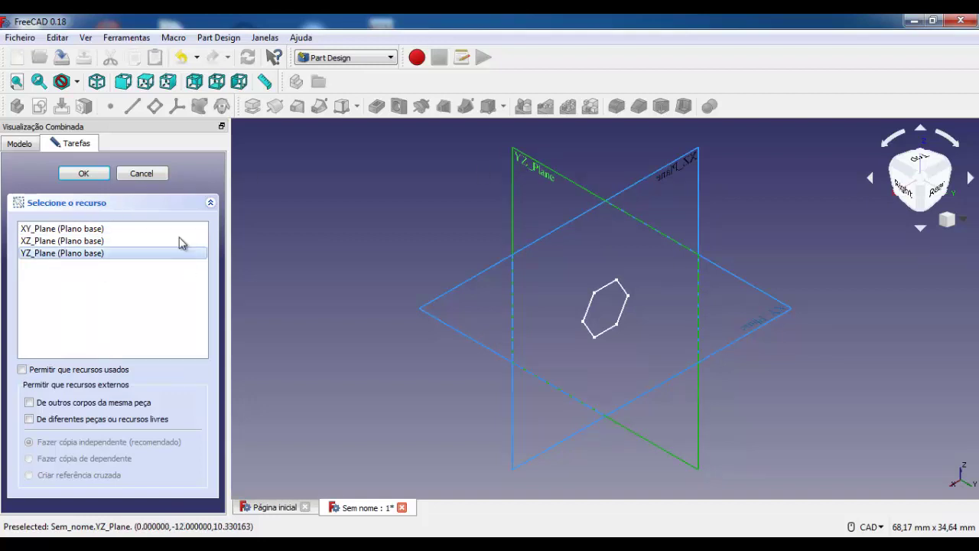
pyautogui.click(97, 172)
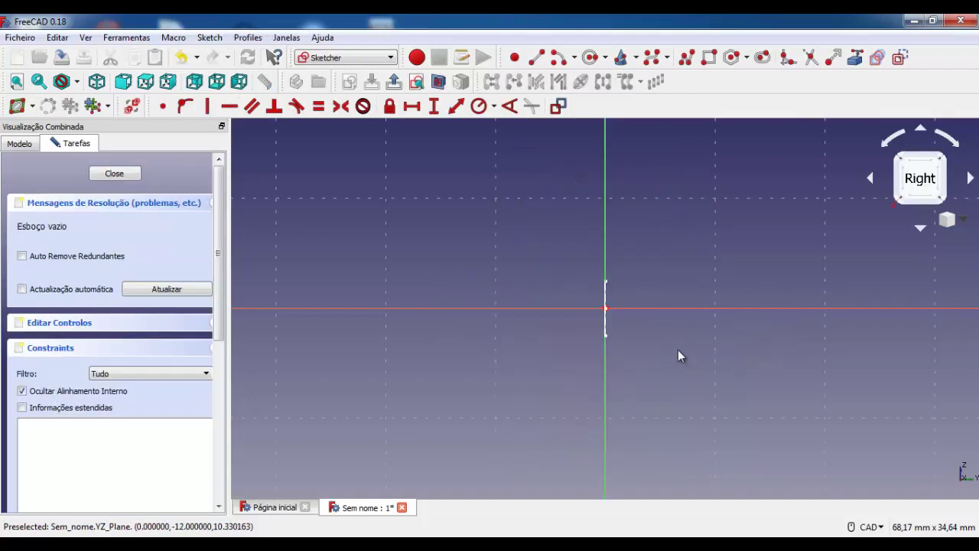
# Step: Draw a horizontal line along the axis and a separate vertical line below it
pyautogui.scroll(-5, 677, 349)
pyautogui.scroll(7, 676, 346)
pyautogui.scroll(2, 674, 342)
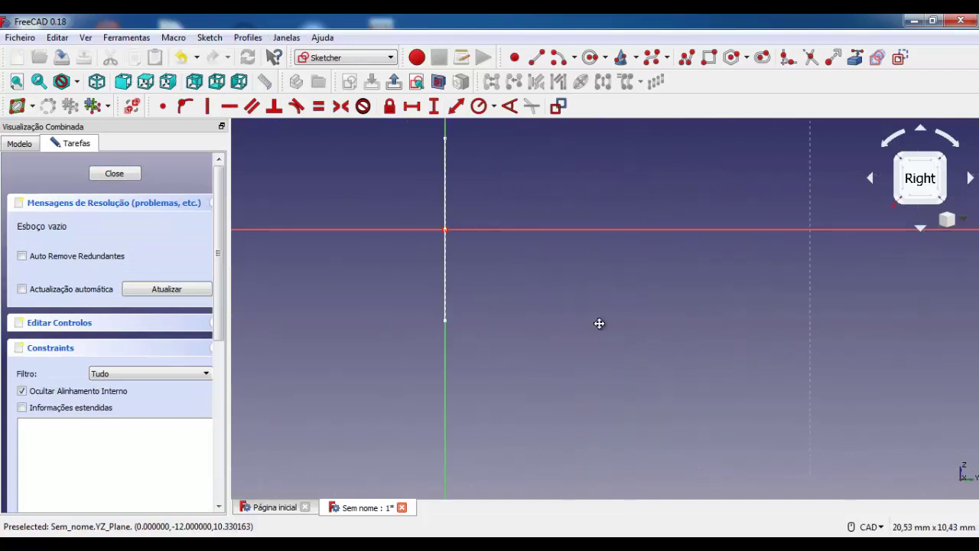
pyautogui.moveTo(599, 323); pyautogui.dragTo(621, 399, button='middle')
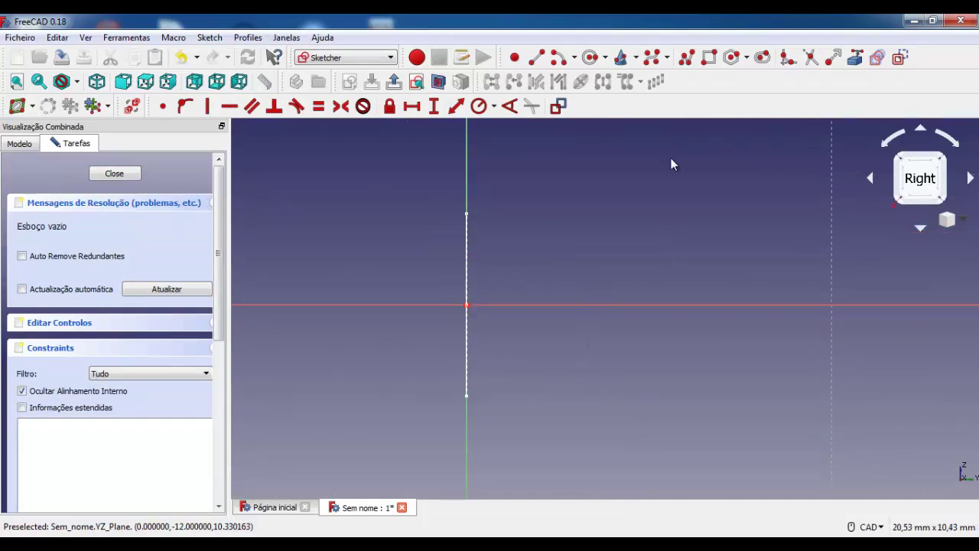
pyautogui.click(537, 58)
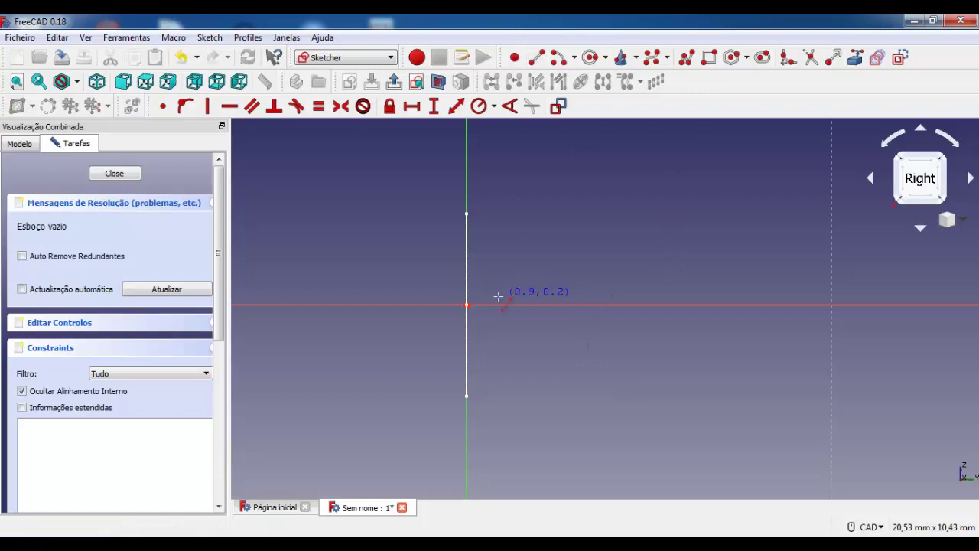
pyautogui.click(496, 271)
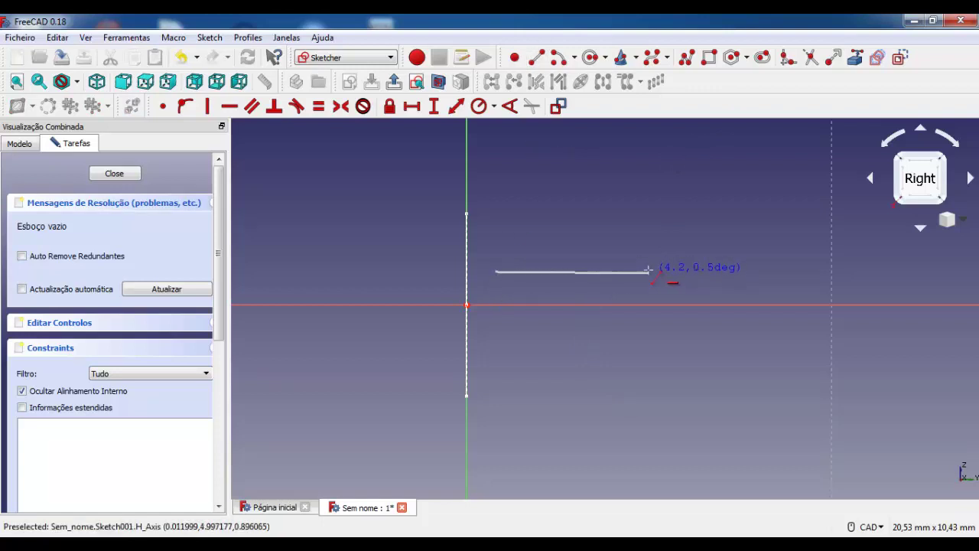
pyautogui.click(649, 272)
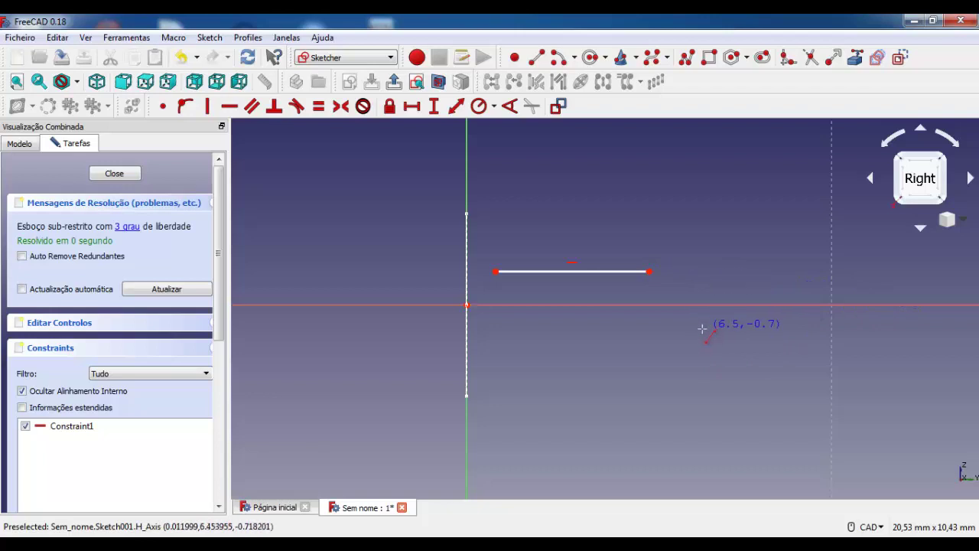
pyautogui.click(702, 329)
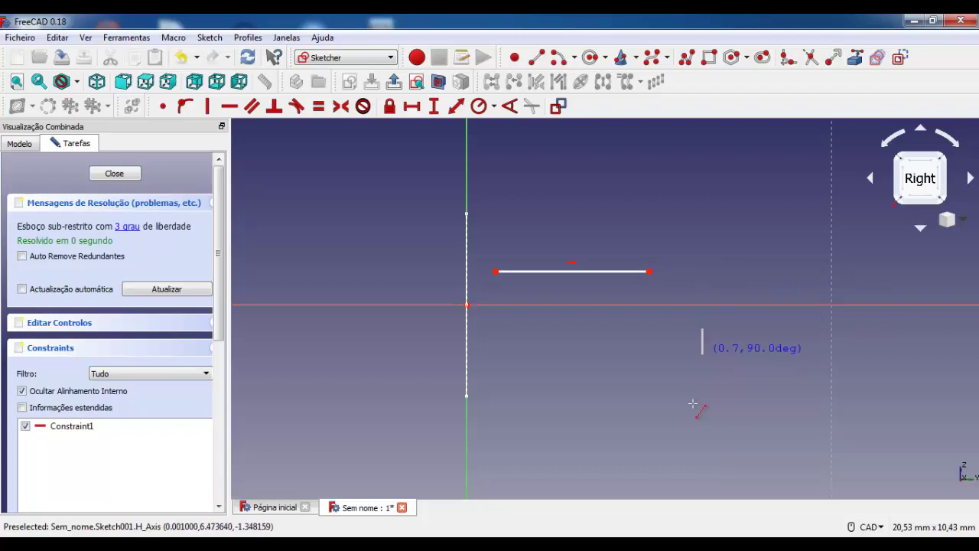
pyautogui.click(703, 464)
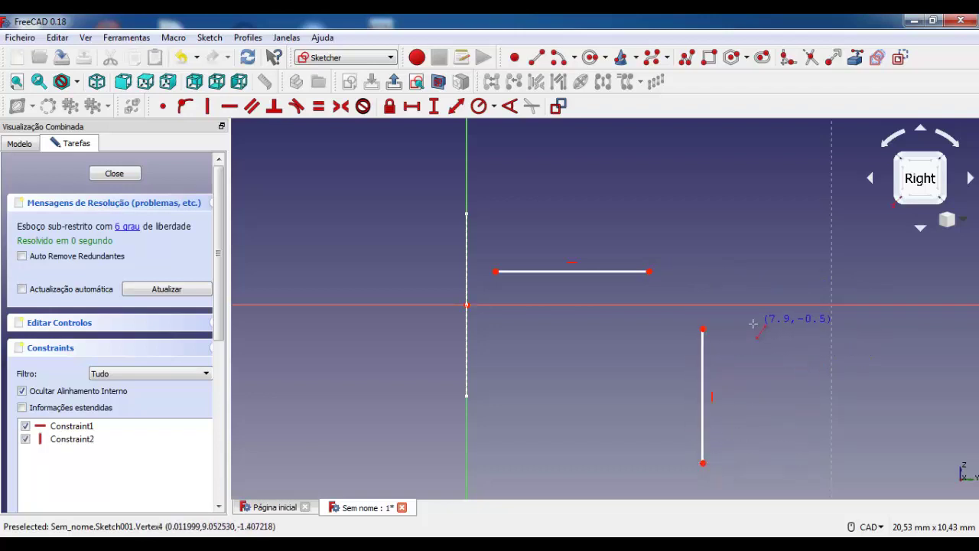
# Step: Give the horizontal line a 32 mm length and slide it to start at the vertical axis
pyautogui.scroll(-4, 754, 323)
pyautogui.scroll(4, 746, 320)
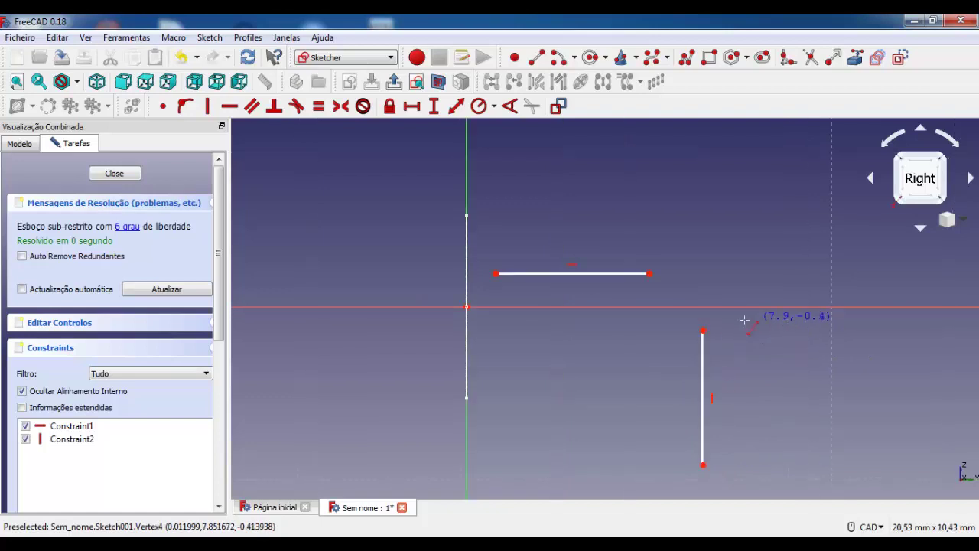
pyautogui.click(642, 273)
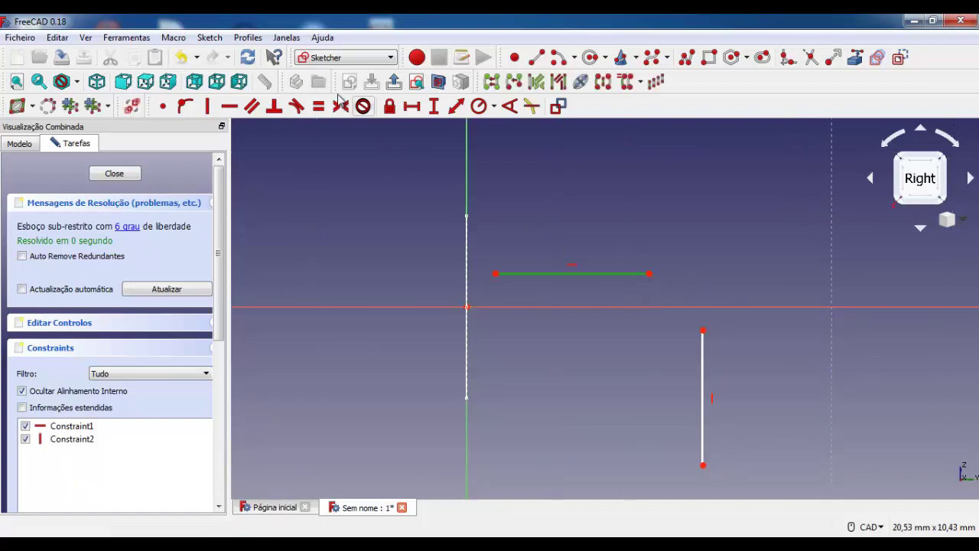
pyautogui.click(412, 107)
pyautogui.write('32')
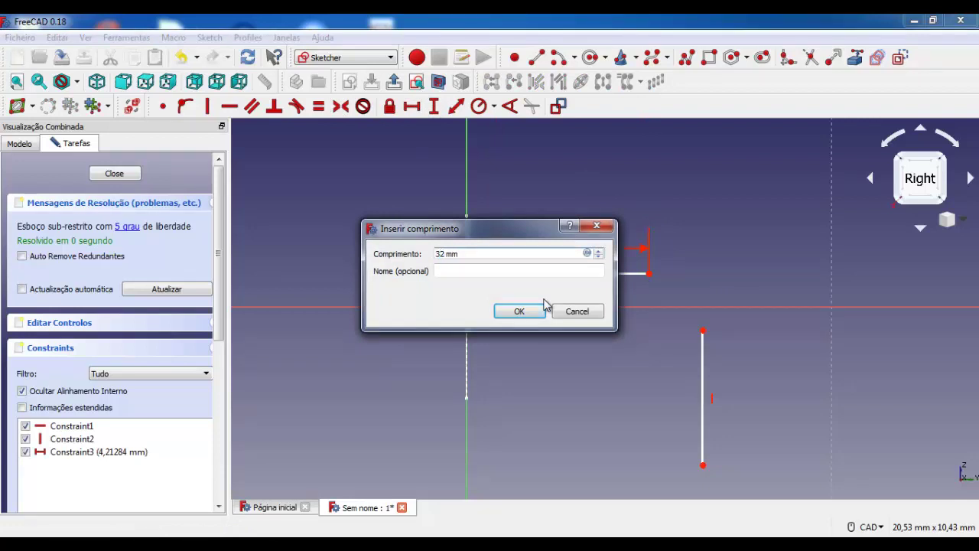
pyautogui.click(541, 308)
pyautogui.scroll(-3, 467, 279)
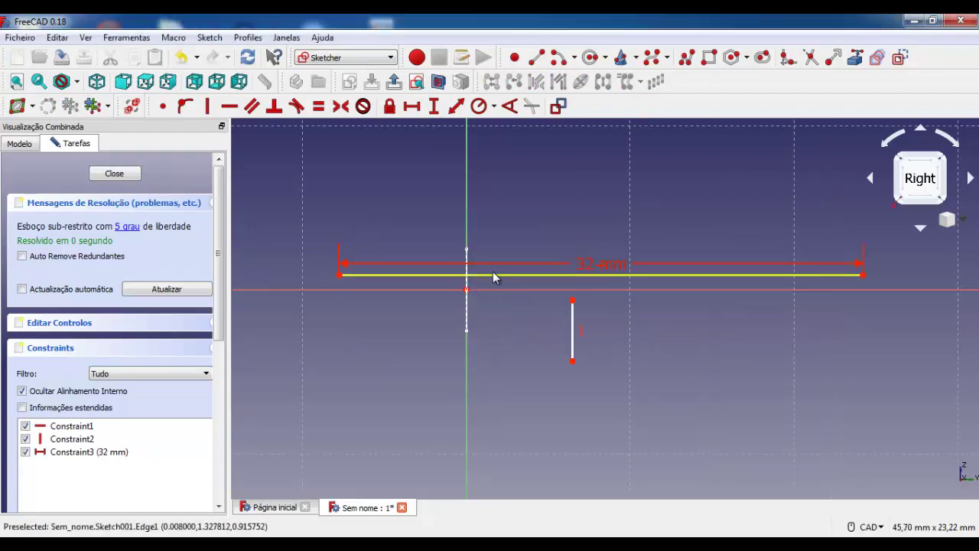
pyautogui.moveTo(493, 278); pyautogui.dragTo(645, 266)
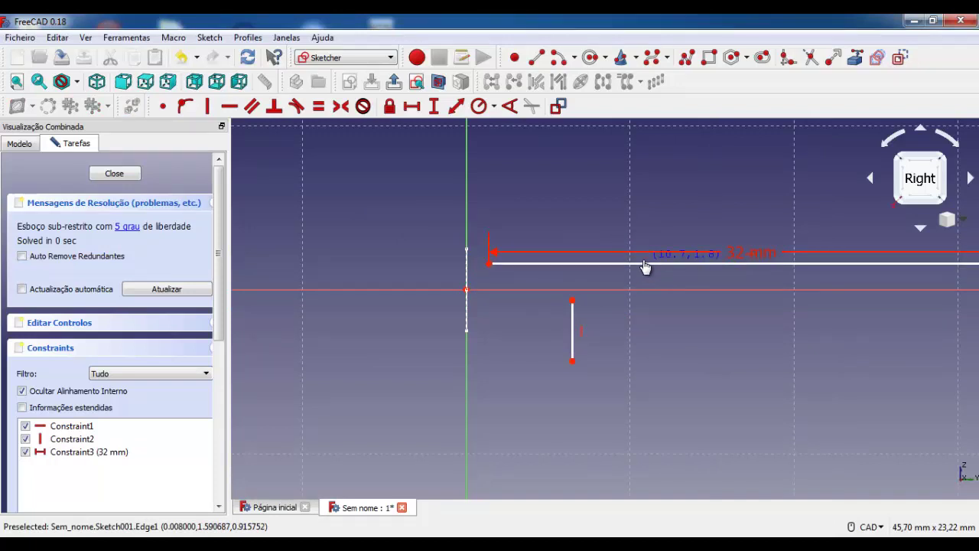
# Step: Position the vertical line near the 32 mm line's end and give it a 150 mm length
pyautogui.moveTo(574, 348)
pyautogui.mouseDown()
pyautogui.moveTo(781, 358)
pyautogui.moveTo(839, 376)
pyautogui.mouseUp()
pyautogui.moveTo(749, 385); pyautogui.dragTo(440, 388, button='middle')
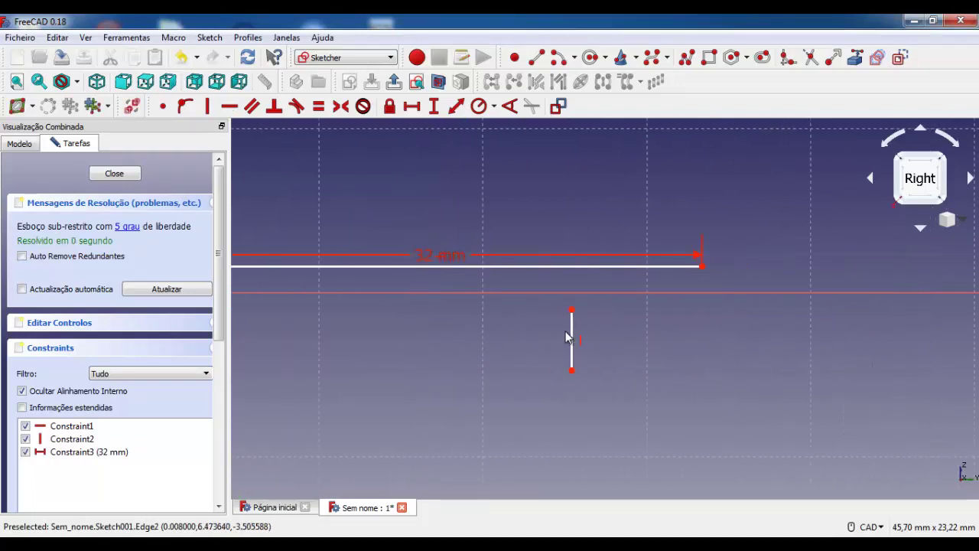
pyautogui.moveTo(572, 350); pyautogui.dragTo(748, 328)
pyautogui.click(749, 330)
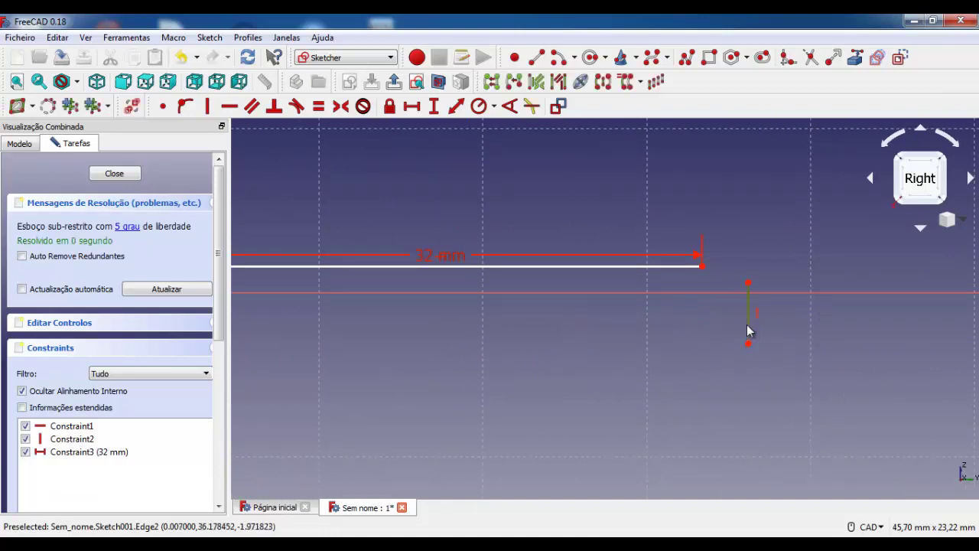
pyautogui.click(434, 105)
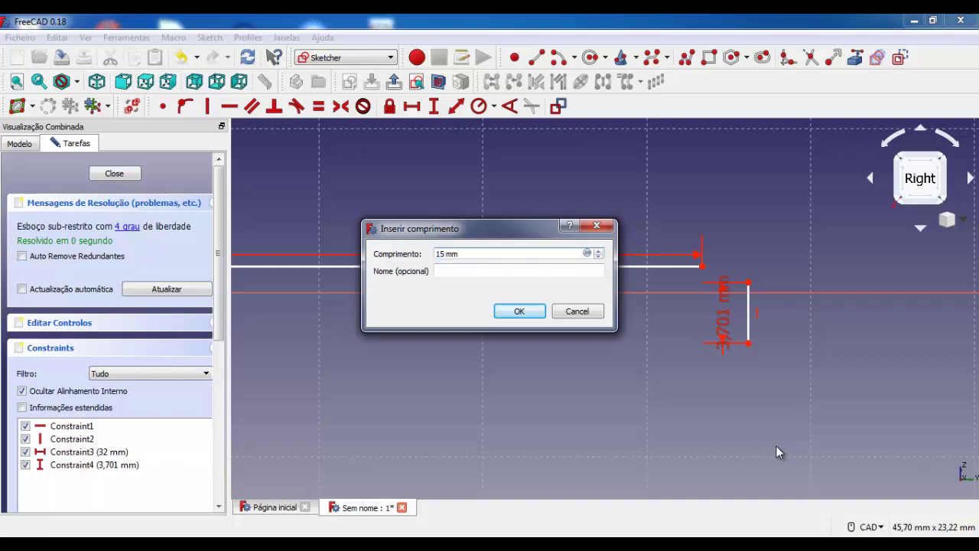
pyautogui.press('Return')
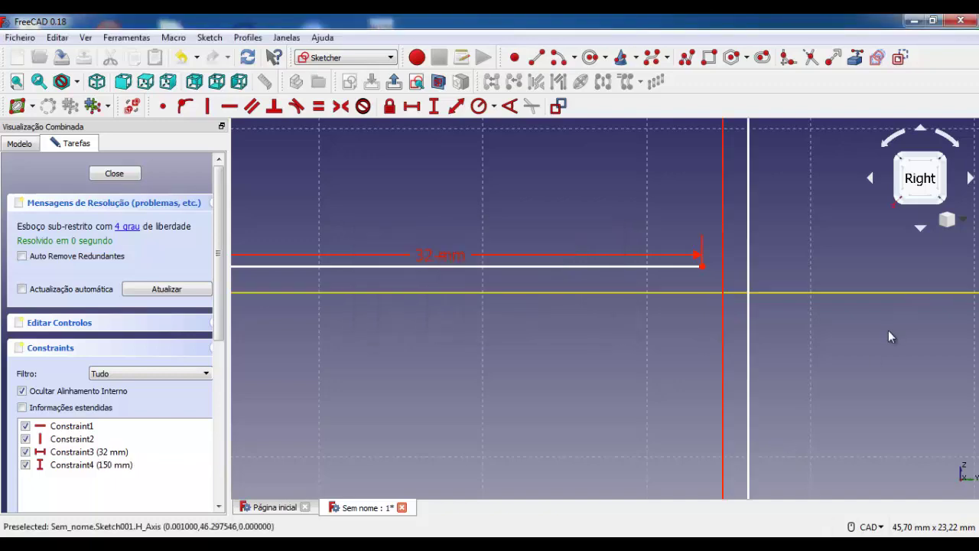
pyautogui.scroll(-5, 792, 328)
pyautogui.scroll(-3, 792, 329)
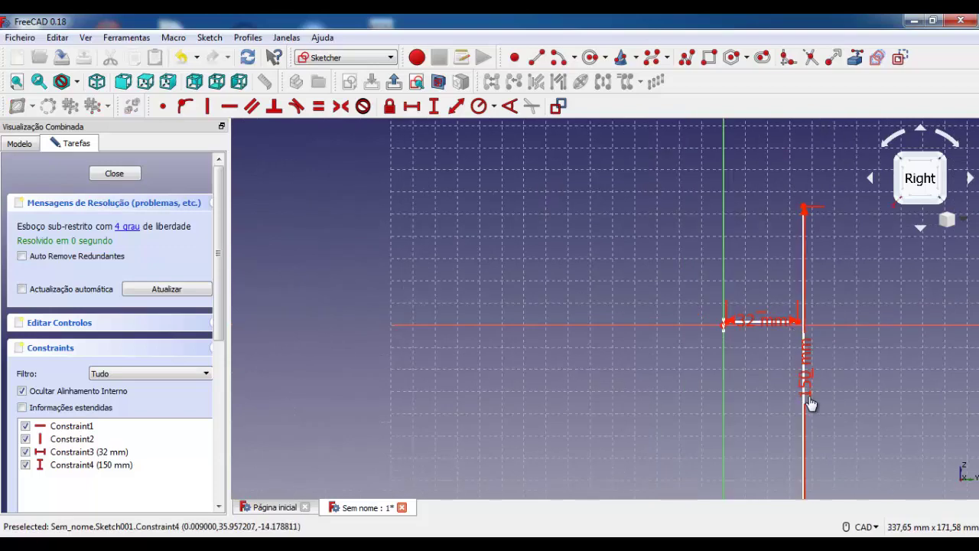
pyautogui.moveTo(812, 491)
pyautogui.mouseDown()
pyautogui.moveTo(820, 419)
pyautogui.moveTo(814, 540)
pyautogui.mouseUp()
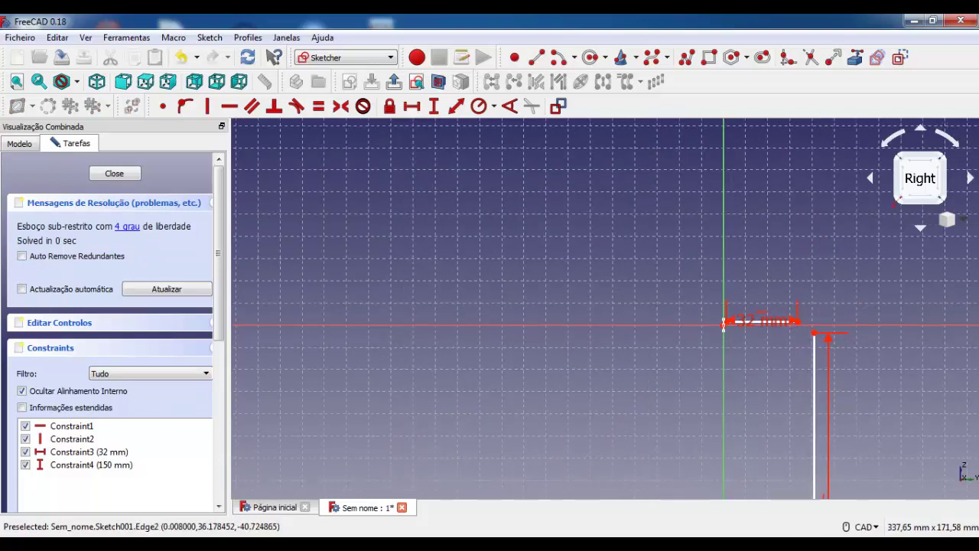
# Step: Move the 32 mm and 150 mm dimension labels to clear spots around the lines
pyautogui.scroll(-3, 743, 421)
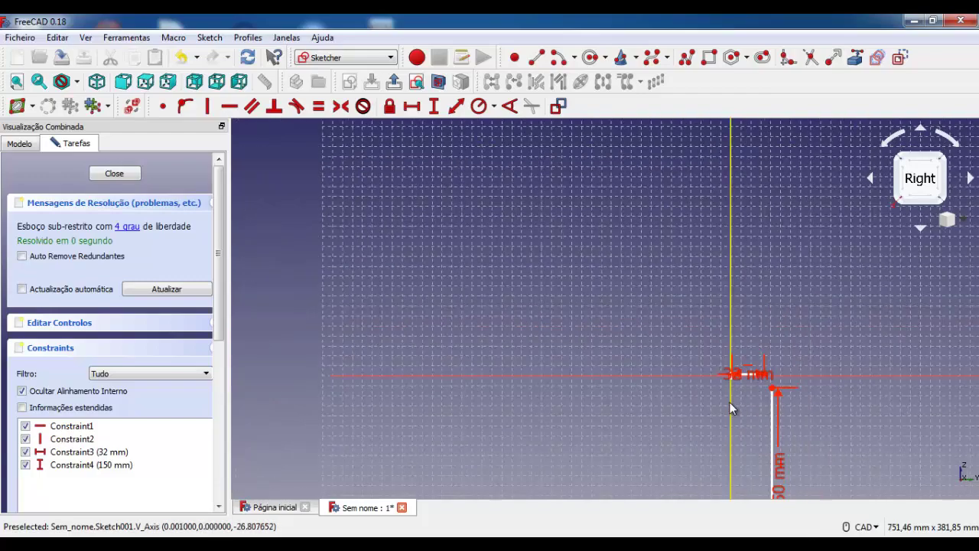
pyautogui.moveTo(689, 414); pyautogui.dragTo(421, 234, button='middle')
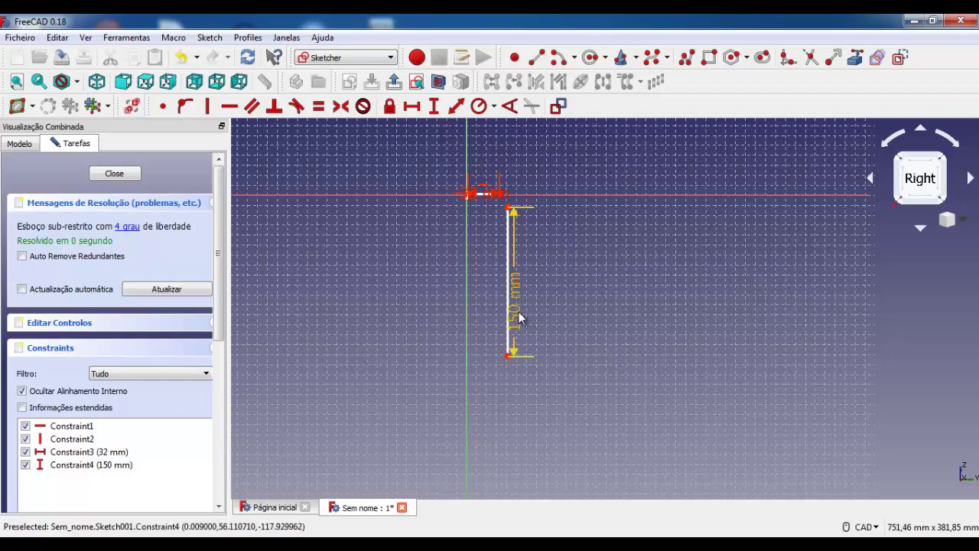
pyautogui.moveTo(514, 318); pyautogui.dragTo(634, 317)
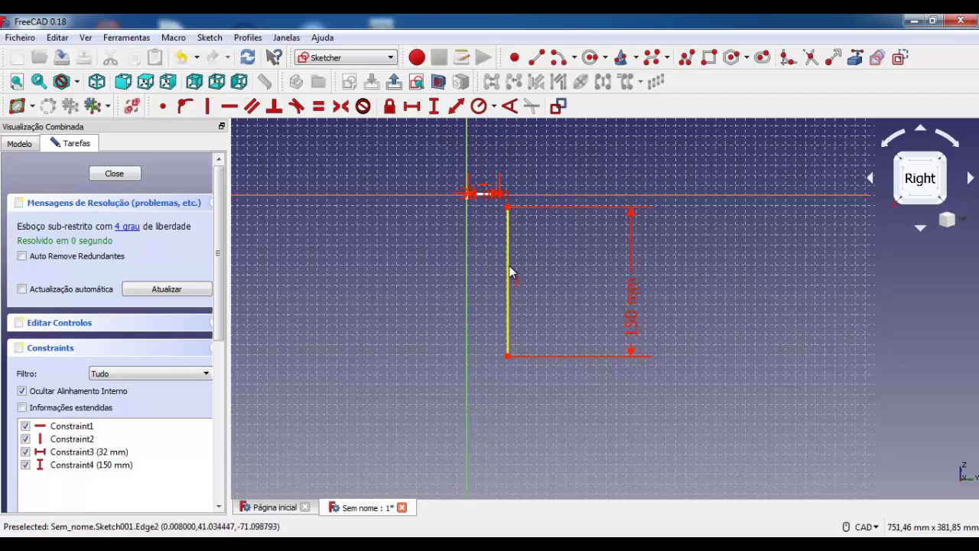
pyautogui.moveTo(510, 270)
pyautogui.mouseDown()
pyautogui.moveTo(581, 279)
pyautogui.moveTo(646, 268)
pyautogui.mouseUp()
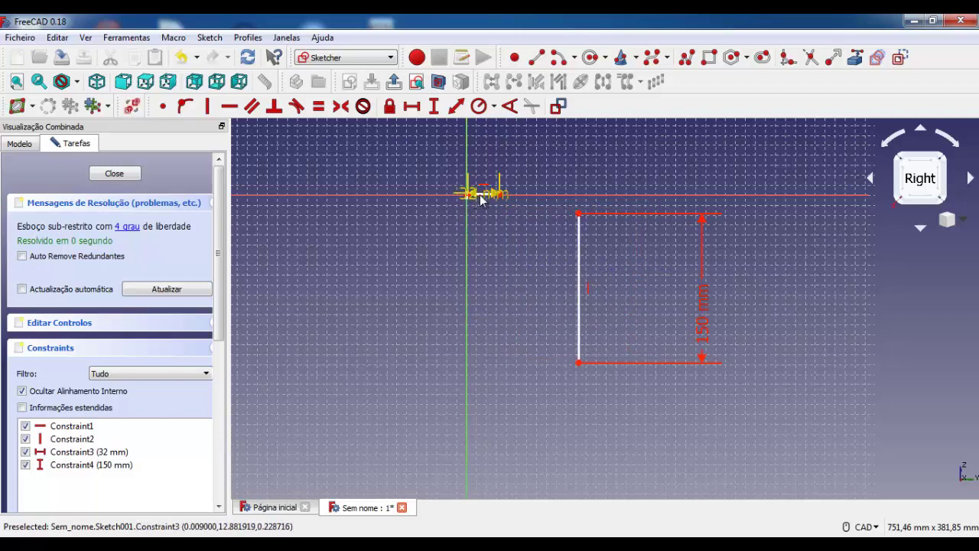
pyautogui.moveTo(492, 256); pyautogui.dragTo(501, 284)
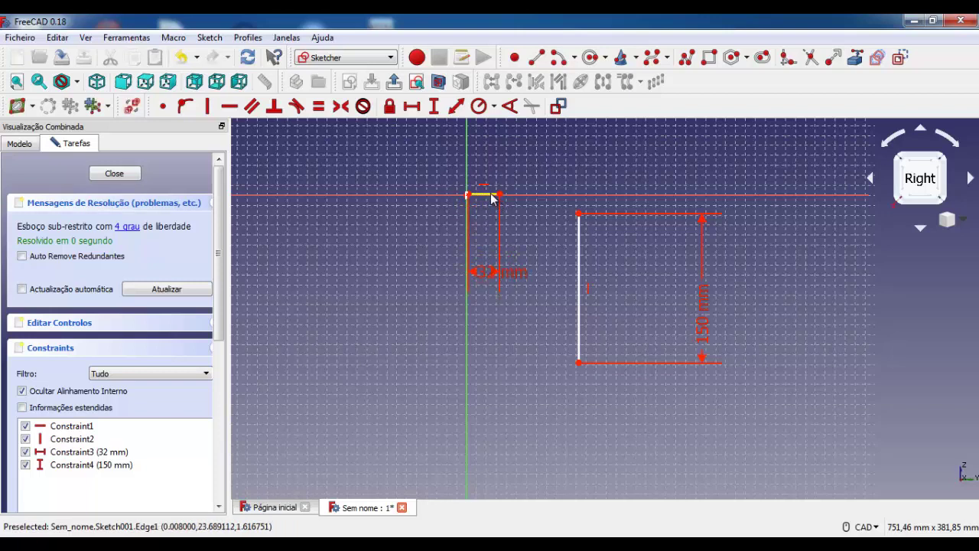
pyautogui.moveTo(494, 196)
pyautogui.mouseDown()
pyautogui.moveTo(517, 246)
pyautogui.moveTo(550, 207)
pyautogui.mouseUp()
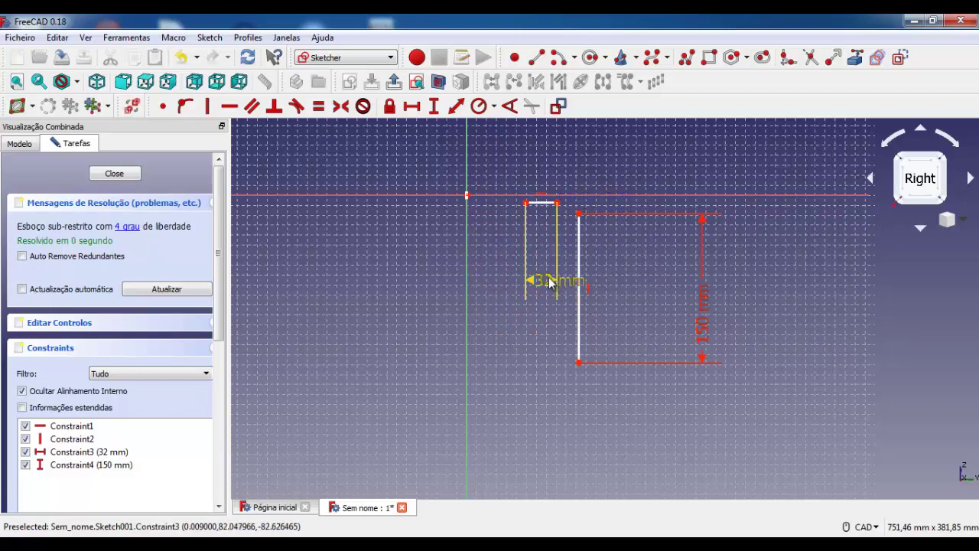
pyautogui.moveTo(554, 308)
pyautogui.mouseDown()
pyautogui.moveTo(533, 389)
pyautogui.moveTo(502, 362)
pyautogui.moveTo(485, 361)
pyautogui.mouseUp()
pyautogui.scroll(1, 641, 286)
pyautogui.scroll(3, 641, 283)
pyautogui.scroll(2, 634, 288)
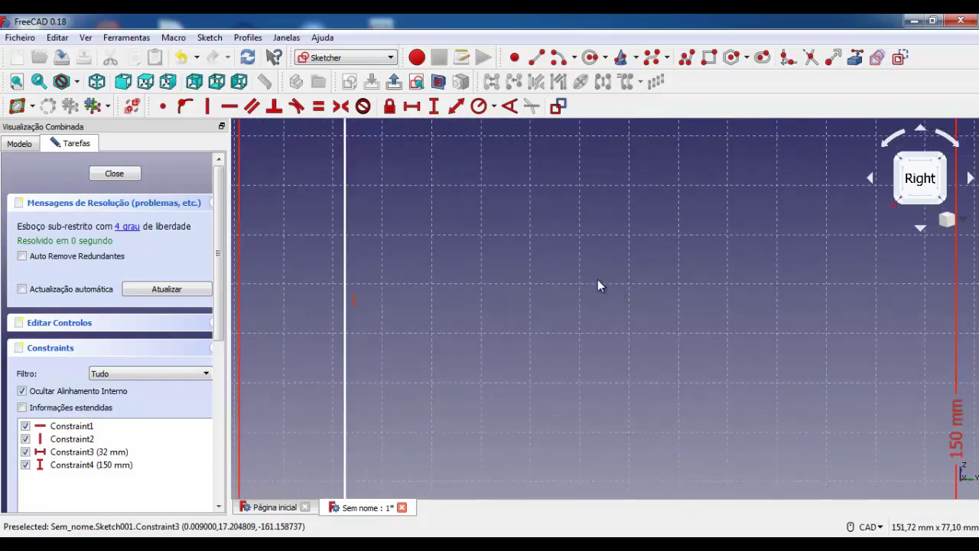
pyautogui.scroll(-3, 597, 281)
pyautogui.scroll(-1, 634, 294)
pyautogui.scroll(1, 633, 281)
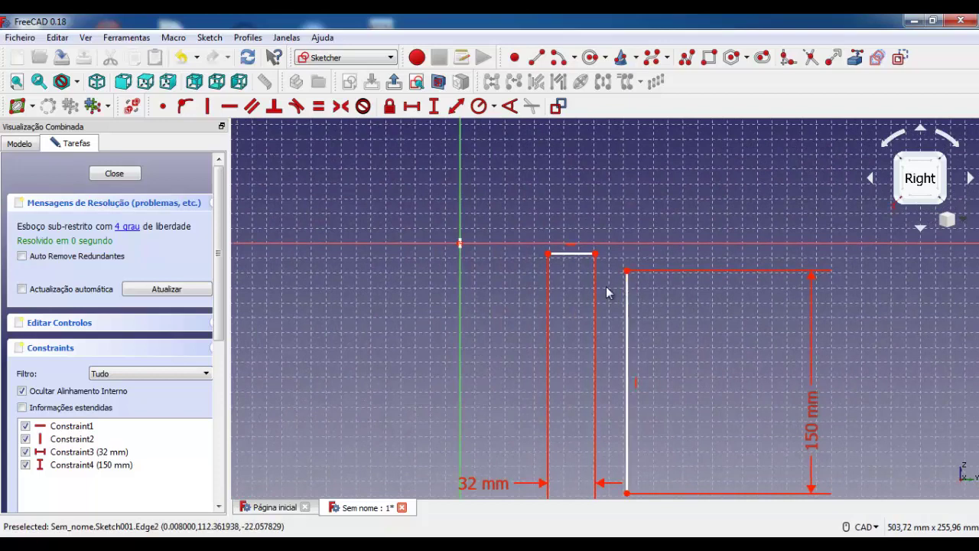
pyautogui.moveTo(629, 300); pyautogui.dragTo(612, 298)
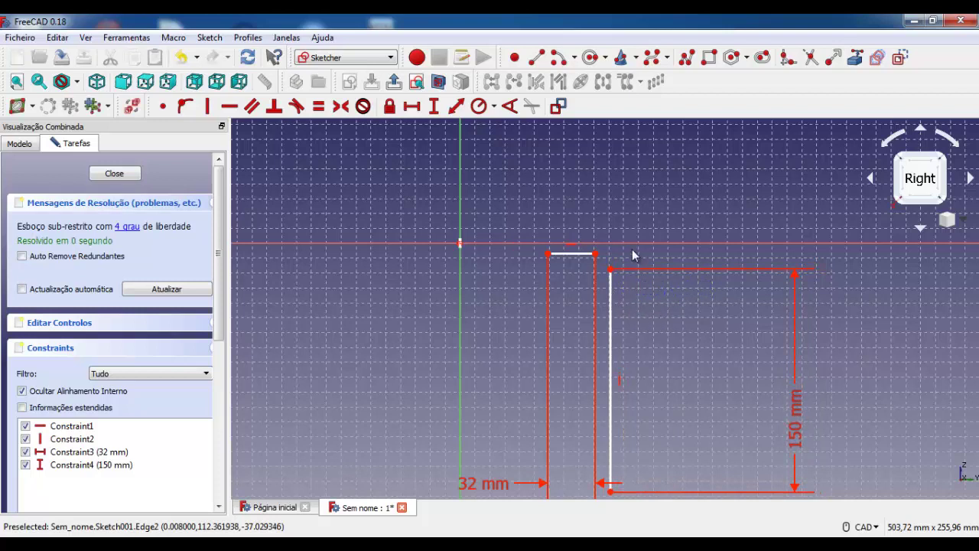
pyautogui.moveTo(501, 484)
pyautogui.mouseDown()
pyautogui.moveTo(558, 135)
pyautogui.moveTo(551, 160)
pyautogui.moveTo(484, 147)
pyautogui.mouseUp()
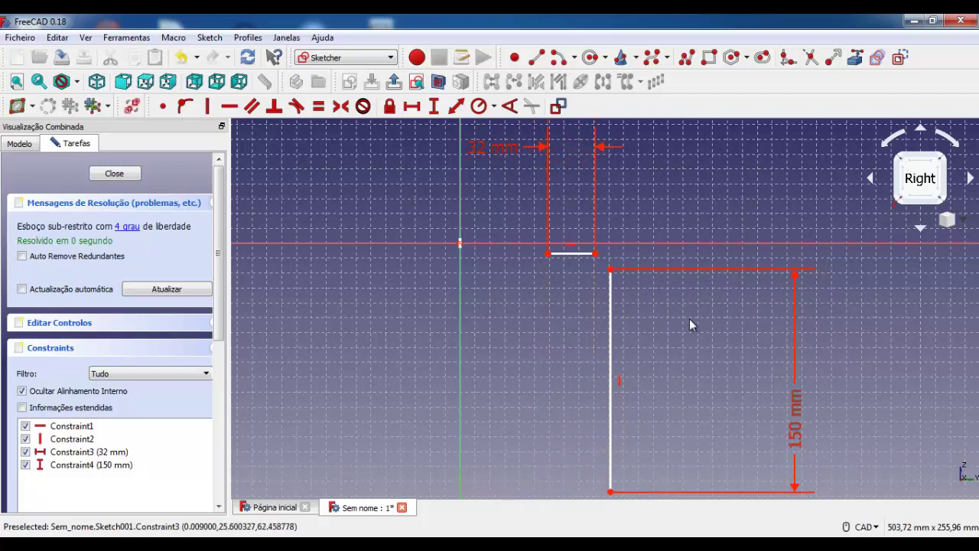
pyautogui.moveTo(798, 416)
pyautogui.mouseDown()
pyautogui.moveTo(688, 372)
pyautogui.moveTo(678, 389)
pyautogui.mouseUp()
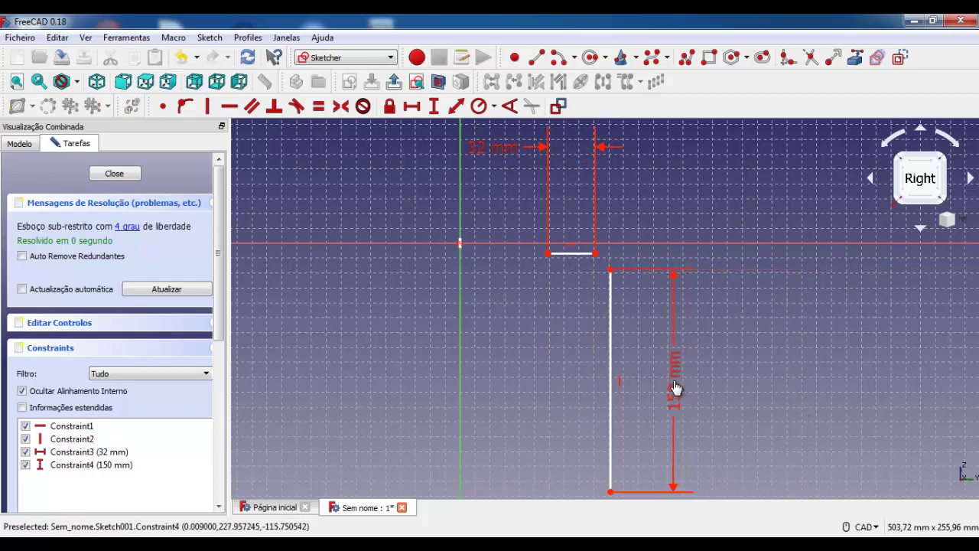
# Step: Constrain the two line endpoints 4 mm apart horizontally and 4 mm vertically
pyautogui.click(516, 58)
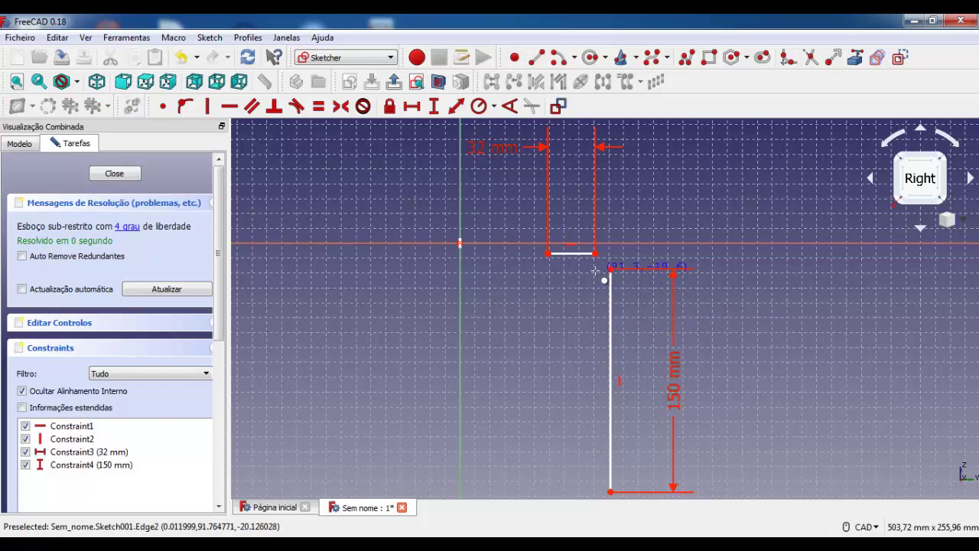
pyautogui.rightClick(783, 322)
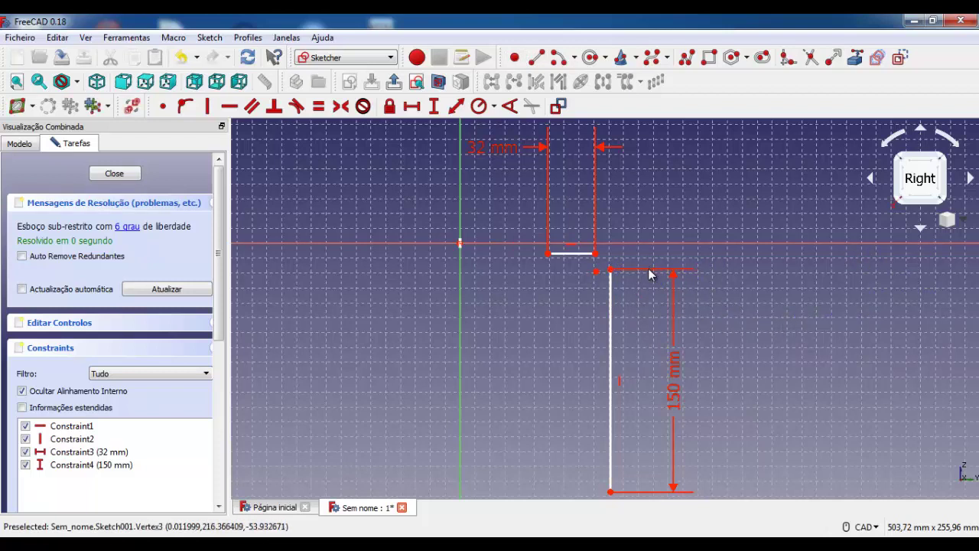
pyautogui.click(611, 270)
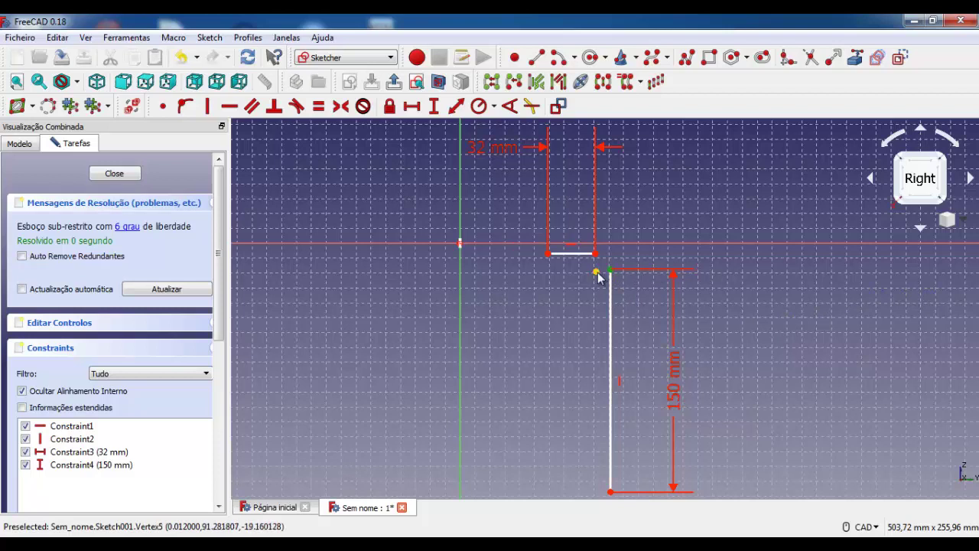
pyautogui.click(597, 273)
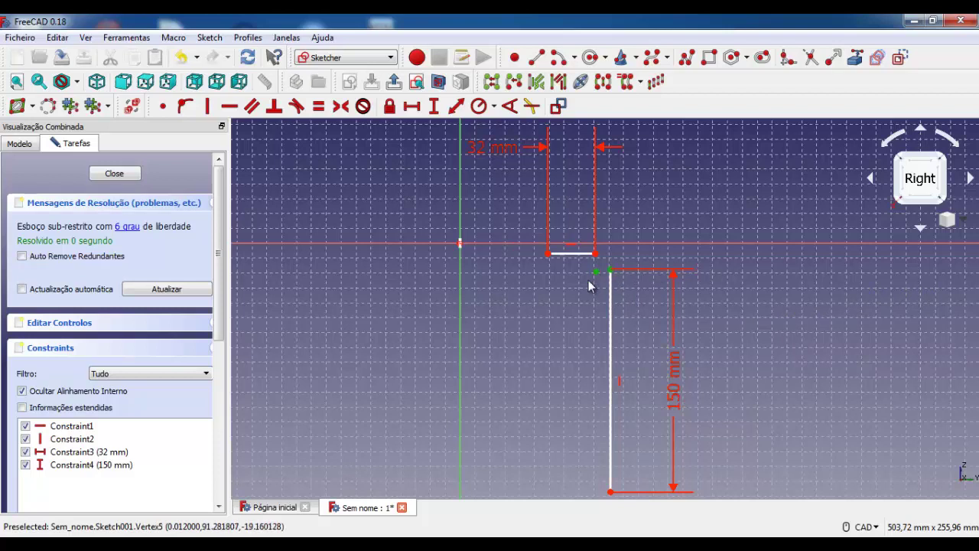
pyautogui.click(411, 106)
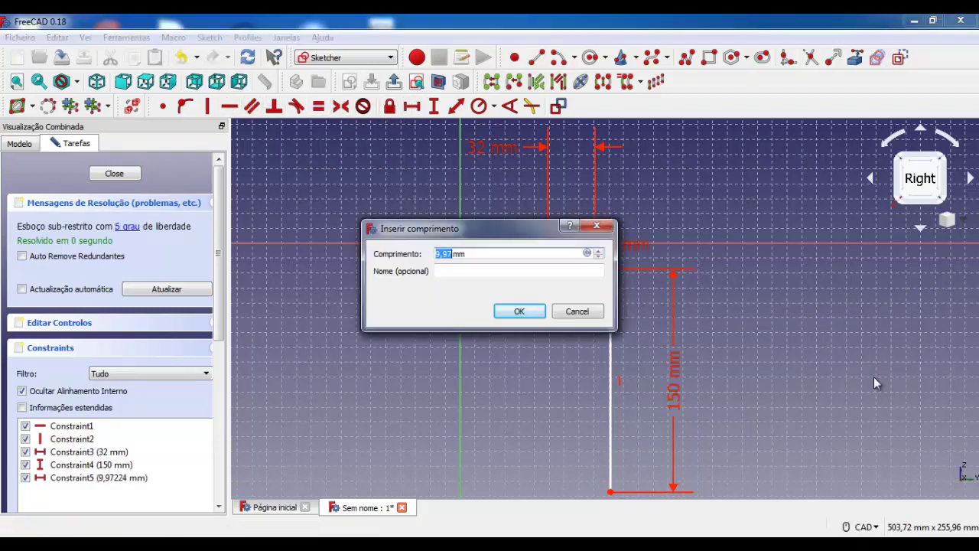
pyautogui.press('Return')
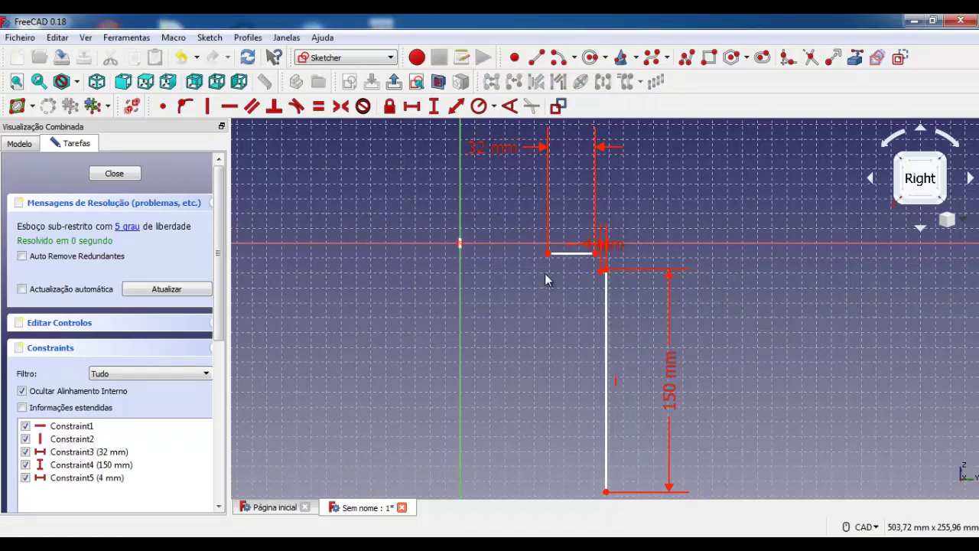
pyautogui.click(596, 254)
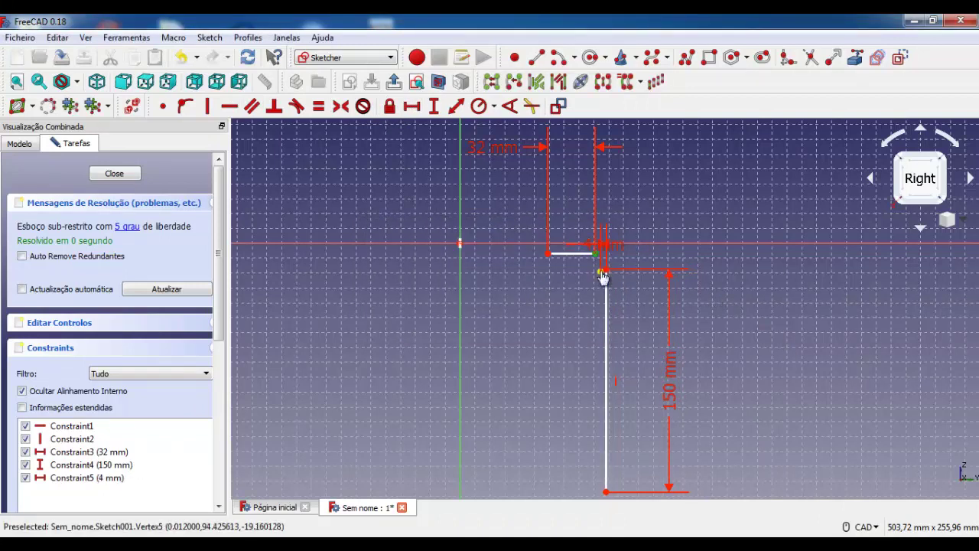
pyautogui.click(434, 106)
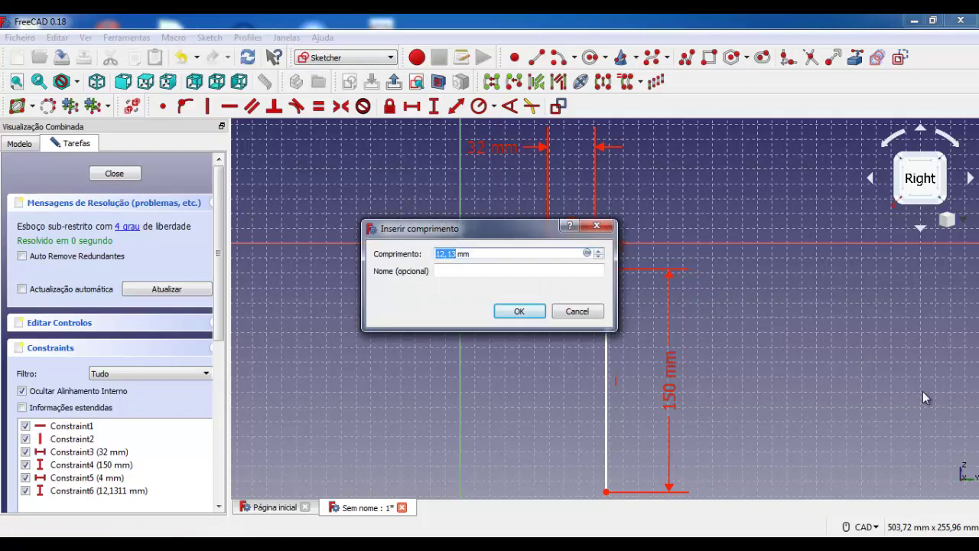
pyautogui.press('Return')
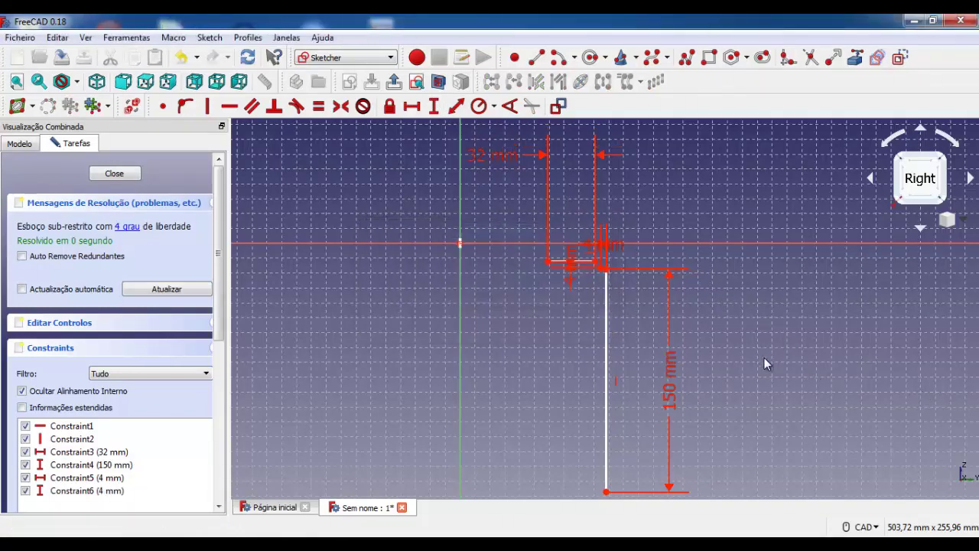
# Step: Nudge both lines slightly and move the 4 mm vertical dimension out to the left
pyautogui.scroll(2, 703, 346)
pyautogui.scroll(2, 702, 346)
pyautogui.scroll(-3, 700, 353)
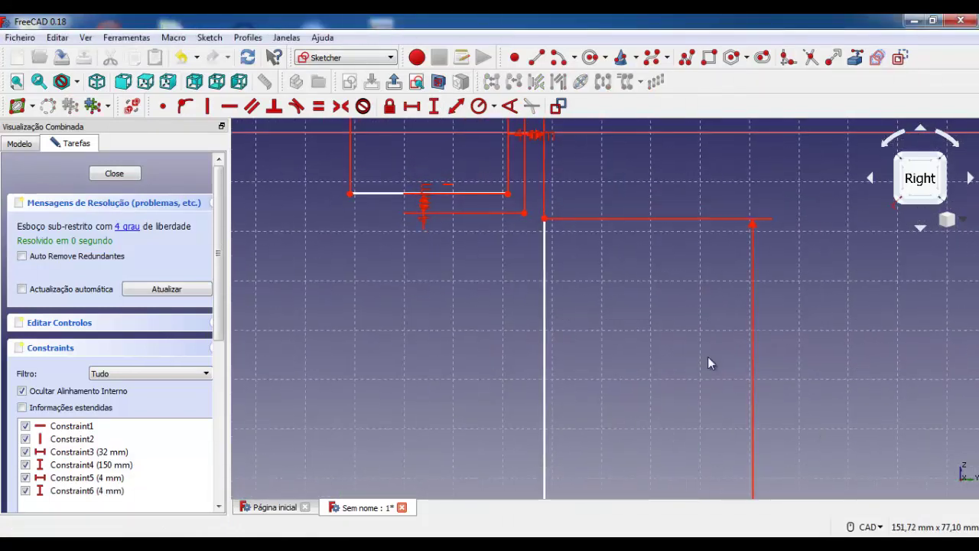
pyautogui.moveTo(557, 298); pyautogui.dragTo(662, 363, button='middle')
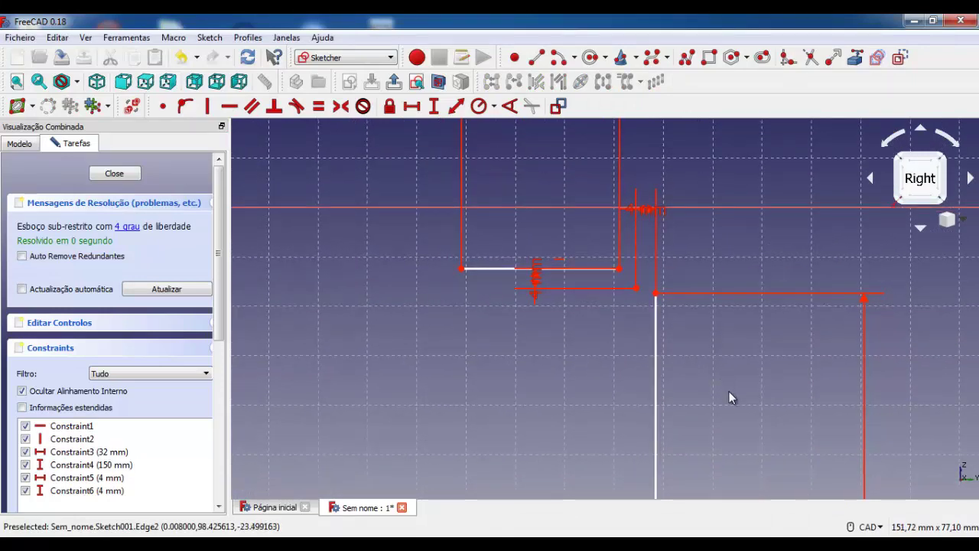
pyautogui.moveTo(729, 397)
pyautogui.mouseDown(button='middle')
pyautogui.moveTo(770, 341)
pyautogui.moveTo(722, 333)
pyautogui.mouseUp(button='middle')
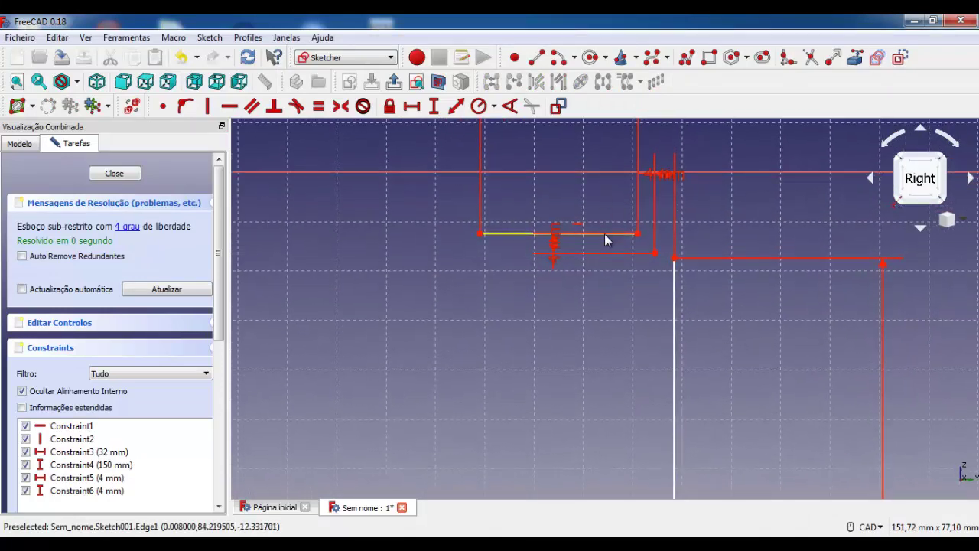
pyautogui.moveTo(605, 233); pyautogui.dragTo(627, 238)
pyautogui.moveTo(679, 302); pyautogui.dragTo(675, 295)
pyautogui.scroll(2, 672, 305)
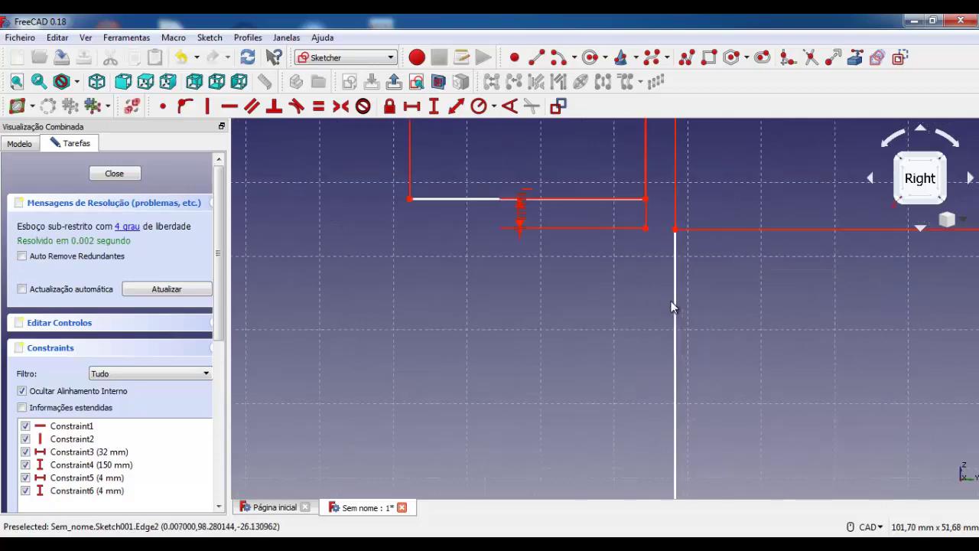
pyautogui.moveTo(623, 333); pyautogui.dragTo(561, 455, button='middle')
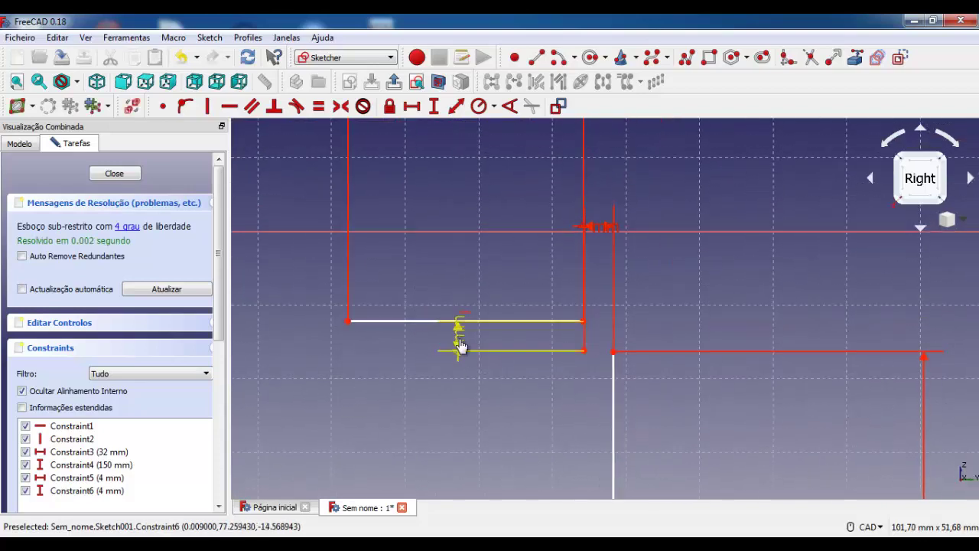
pyautogui.moveTo(459, 347); pyautogui.dragTo(304, 432)
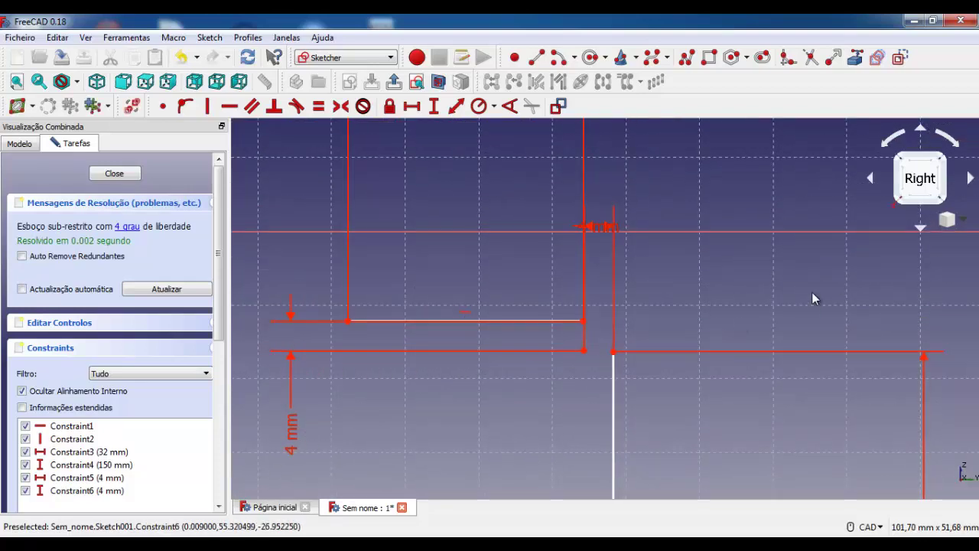
# Step: Draw an arc around the inner corner from the horizontal line's end to the vertical line's top
pyautogui.click(559, 59)
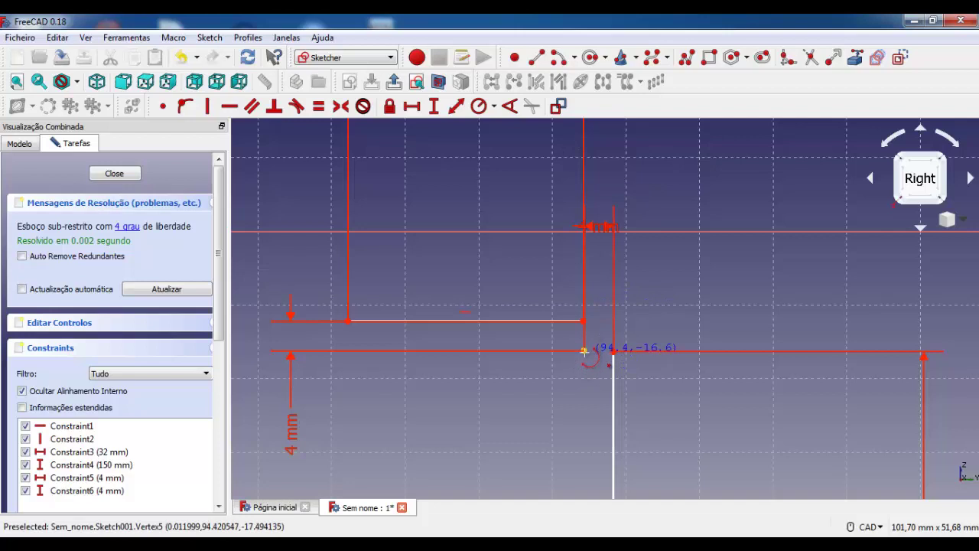
pyautogui.click(584, 349)
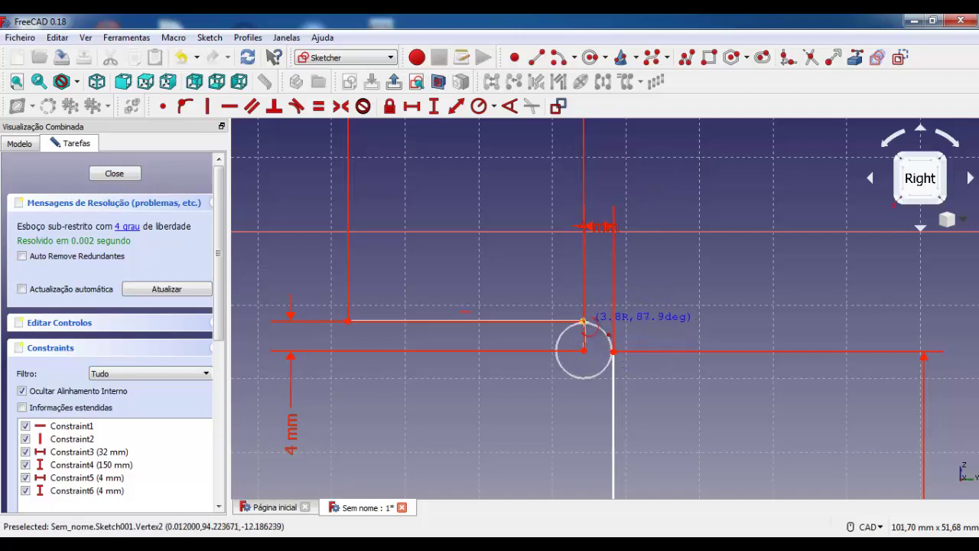
pyautogui.click(584, 321)
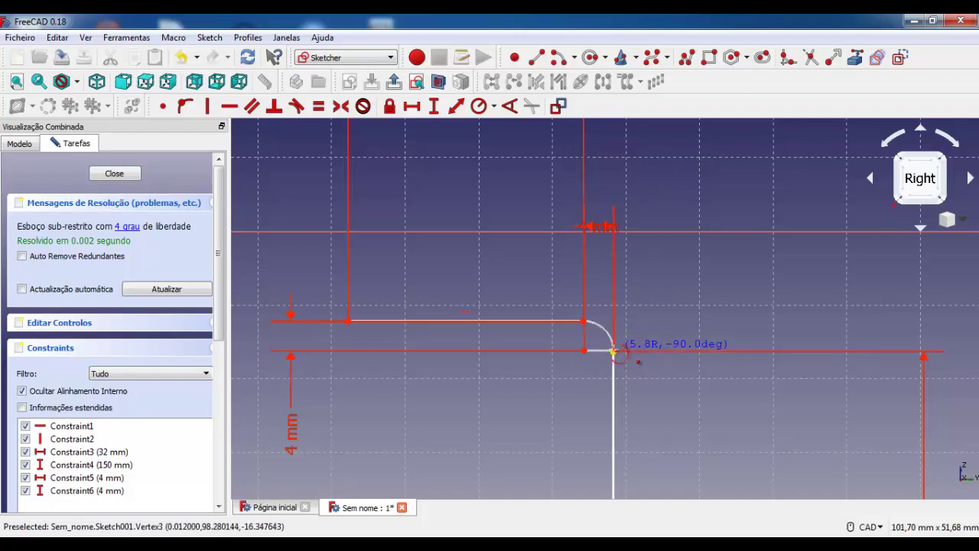
pyautogui.click(613, 351)
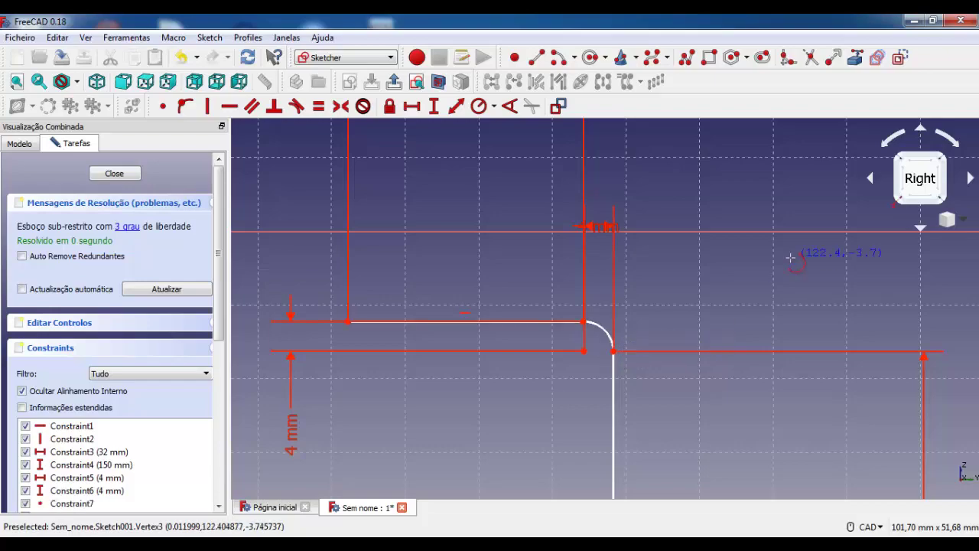
pyautogui.scroll(-3, 801, 256)
pyautogui.scroll(-2, 801, 251)
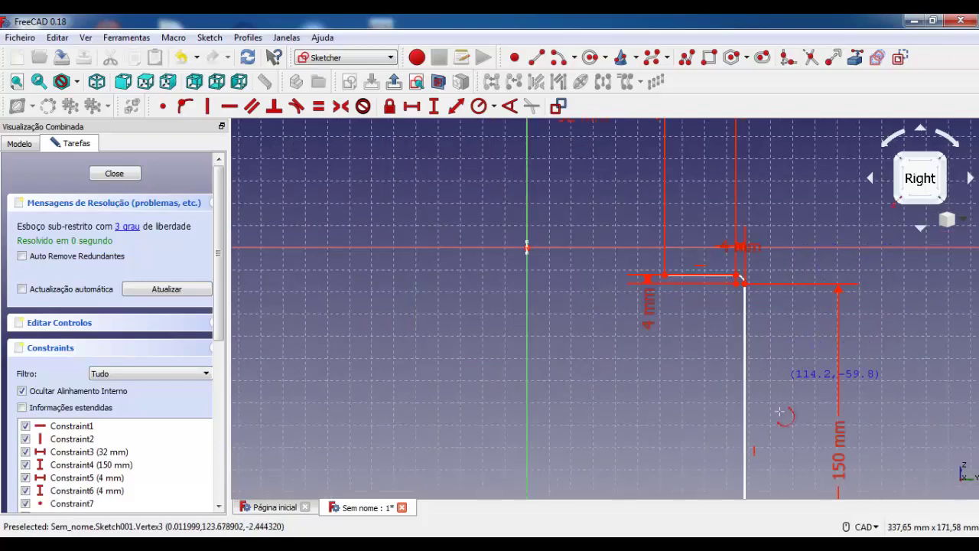
pyautogui.scroll(-2, 727, 291)
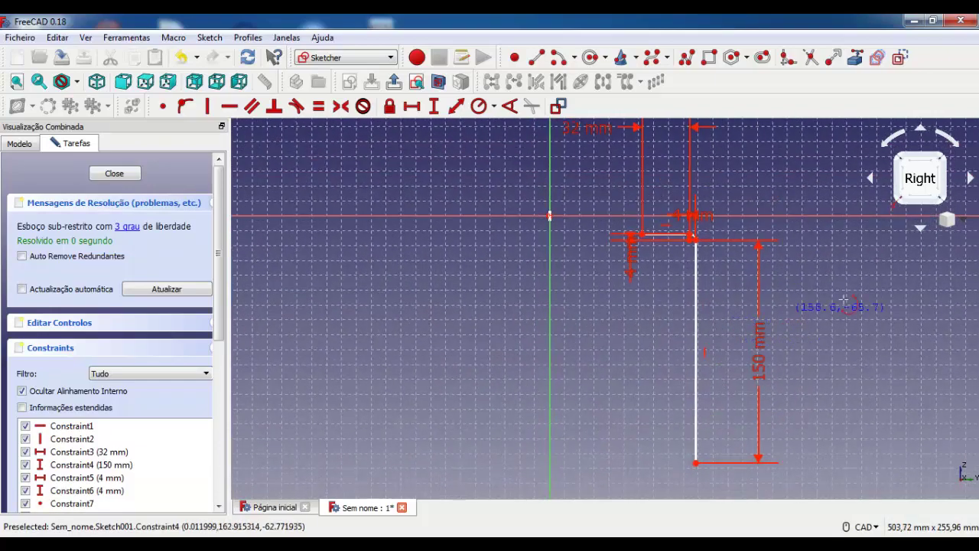
pyautogui.scroll(2, 845, 298)
pyautogui.scroll(1, 492, 310)
pyautogui.moveTo(508, 390)
pyautogui.mouseDown(button='middle')
pyautogui.moveTo(513, 429)
pyautogui.moveTo(501, 361)
pyautogui.mouseUp(button='middle')
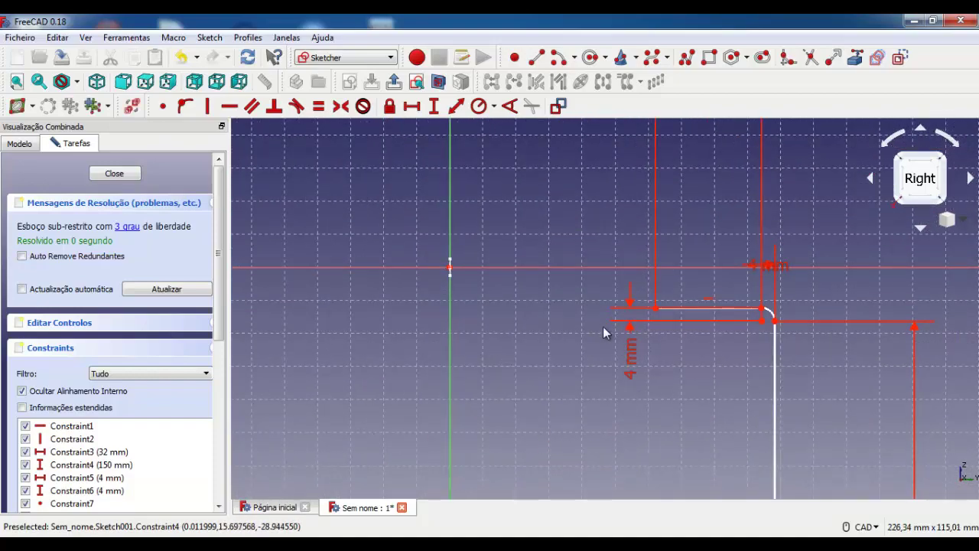
# Step: Make the horizontal line's free end coincide with the origin and enlarge the arc
pyautogui.click(655, 309)
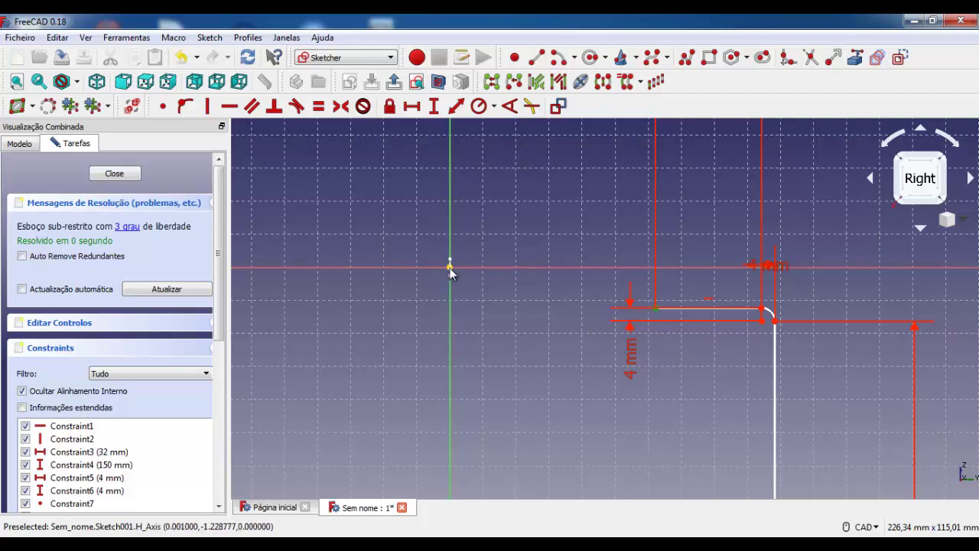
pyautogui.click(163, 106)
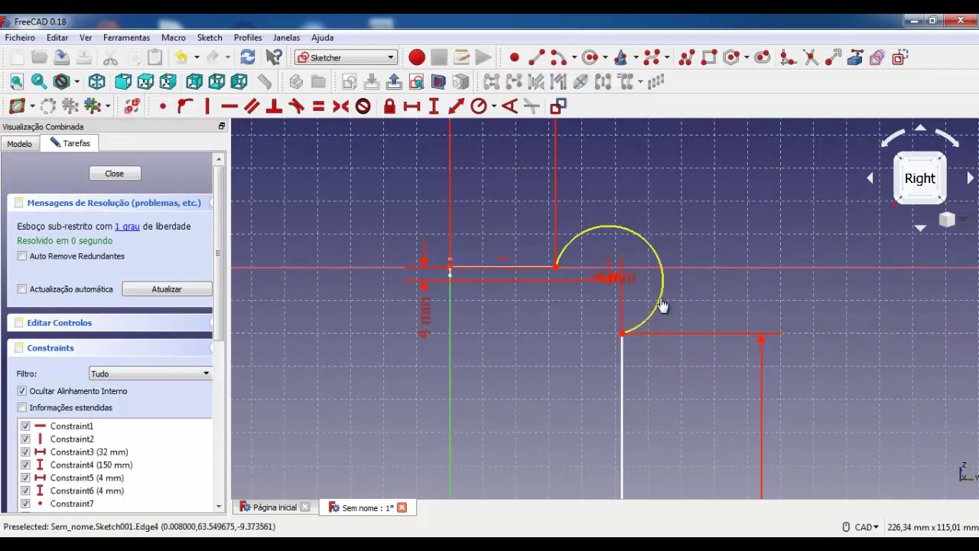
pyautogui.moveTo(663, 306)
pyautogui.mouseDown()
pyautogui.moveTo(685, 338)
pyautogui.moveTo(602, 243)
pyautogui.moveTo(651, 291)
pyautogui.moveTo(651, 225)
pyautogui.moveTo(666, 295)
pyautogui.mouseUp()
# Step: Delete the looping arc and redraw a small centre-based arc bending the corner between the lines
pyautogui.press('Delete')
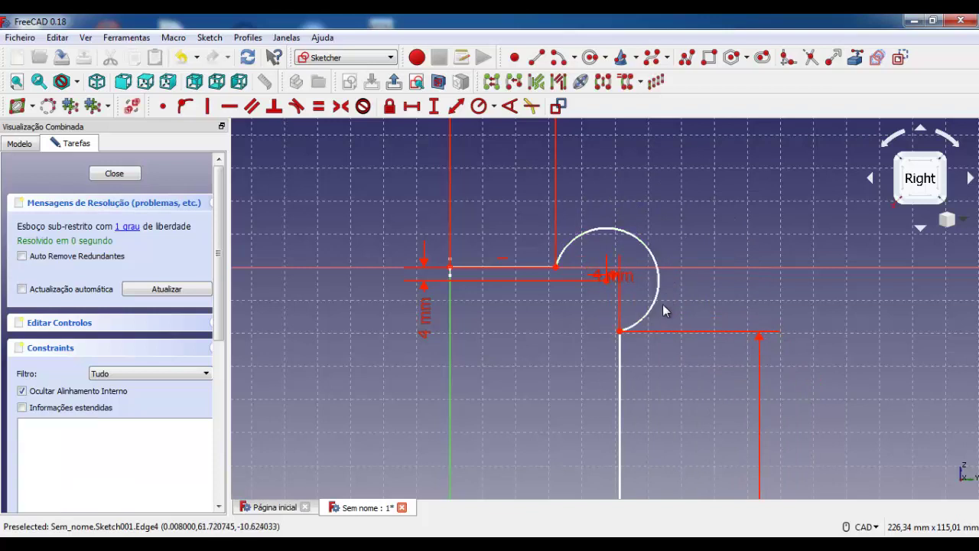
pyautogui.moveTo(621, 372)
pyautogui.mouseDown()
pyautogui.moveTo(614, 348)
pyautogui.moveTo(546, 367)
pyautogui.moveTo(573, 372)
pyautogui.moveTo(575, 328)
pyautogui.mouseUp()
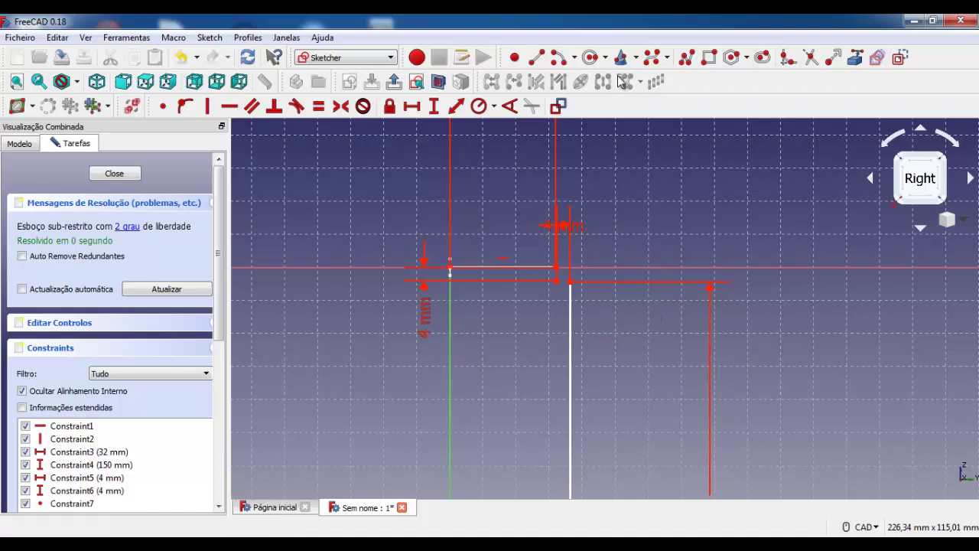
pyautogui.click(566, 61)
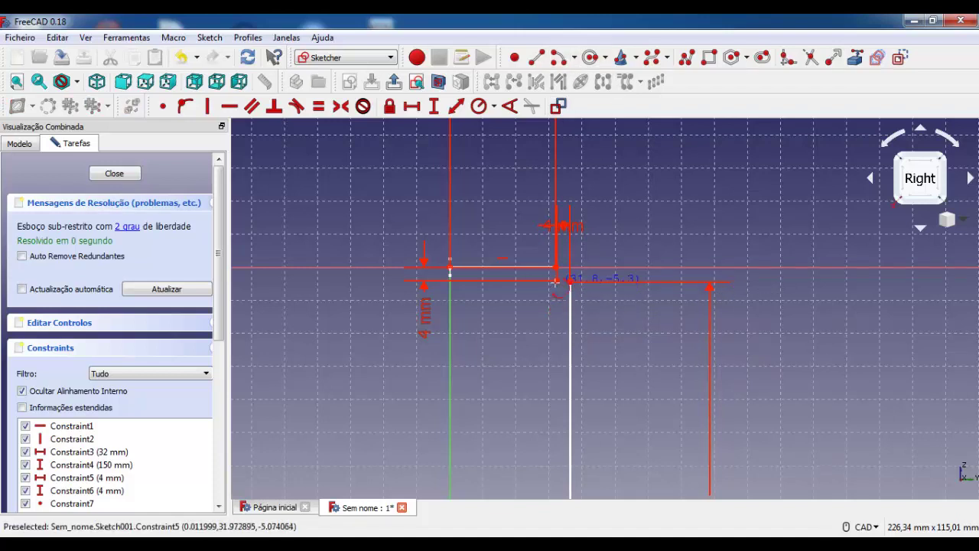
pyautogui.scroll(3, 556, 281)
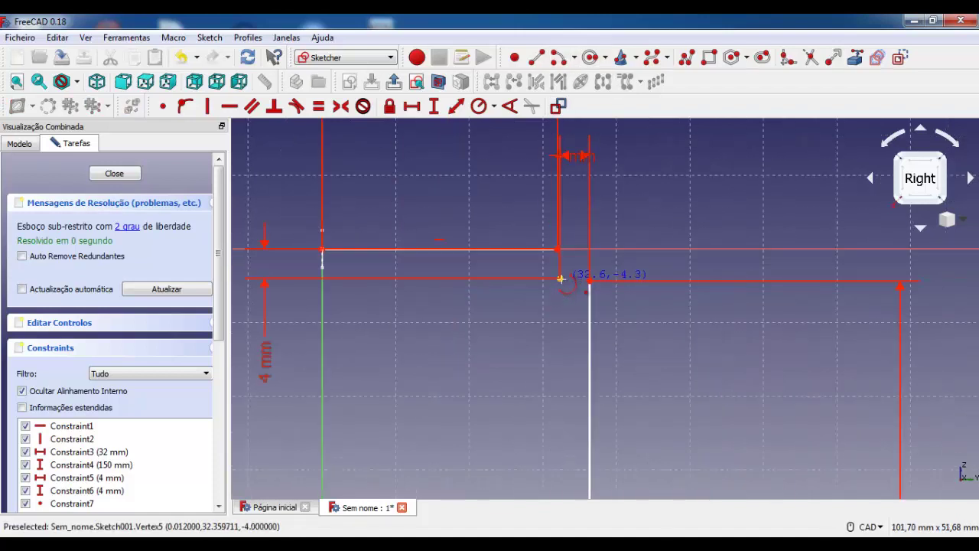
pyautogui.click(560, 277)
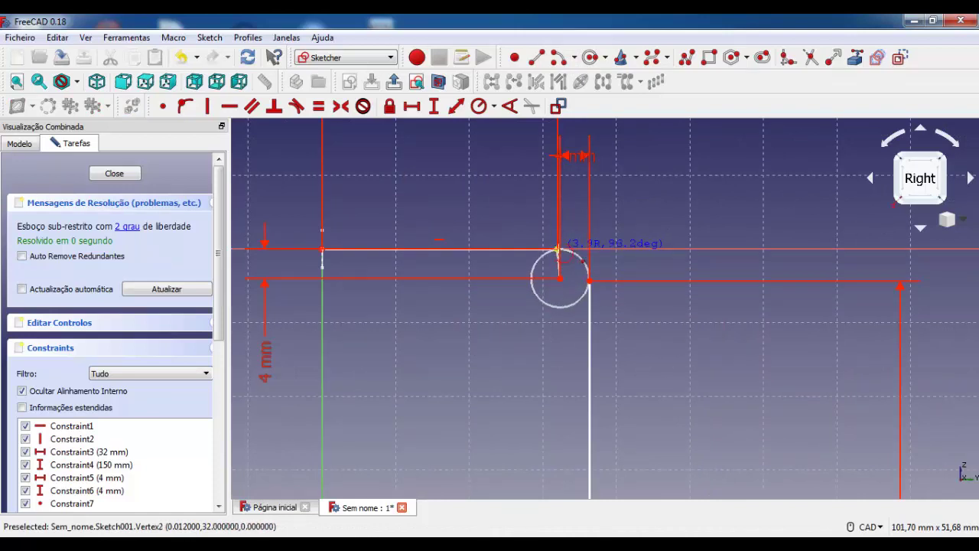
pyautogui.click(557, 249)
pyautogui.click(591, 280)
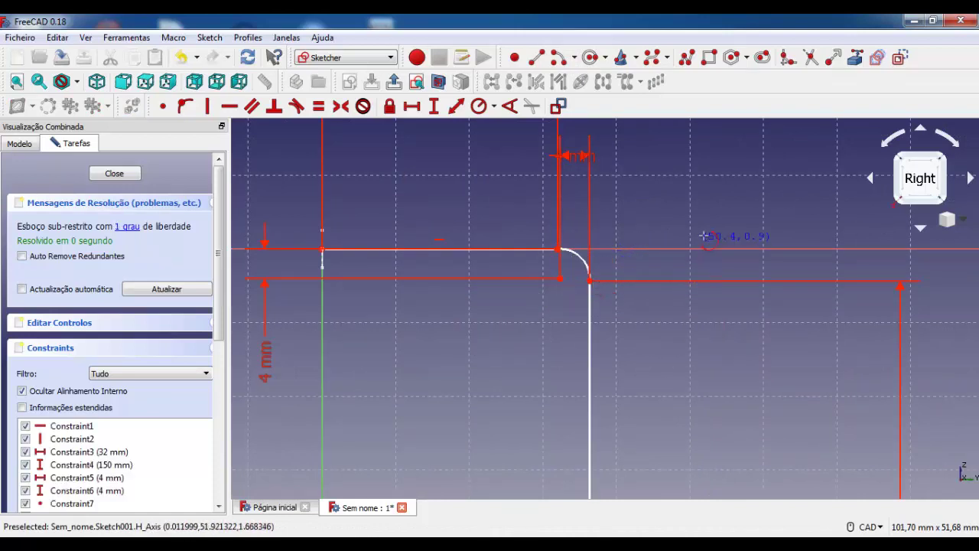
pyautogui.moveTo(723, 233); pyautogui.dragTo(713, 269, button='middle')
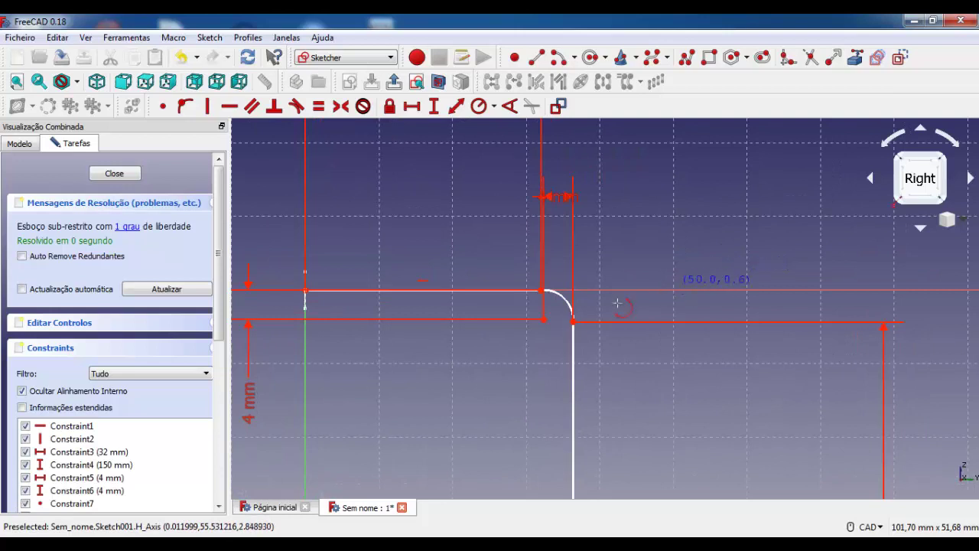
pyautogui.rightClick(577, 369)
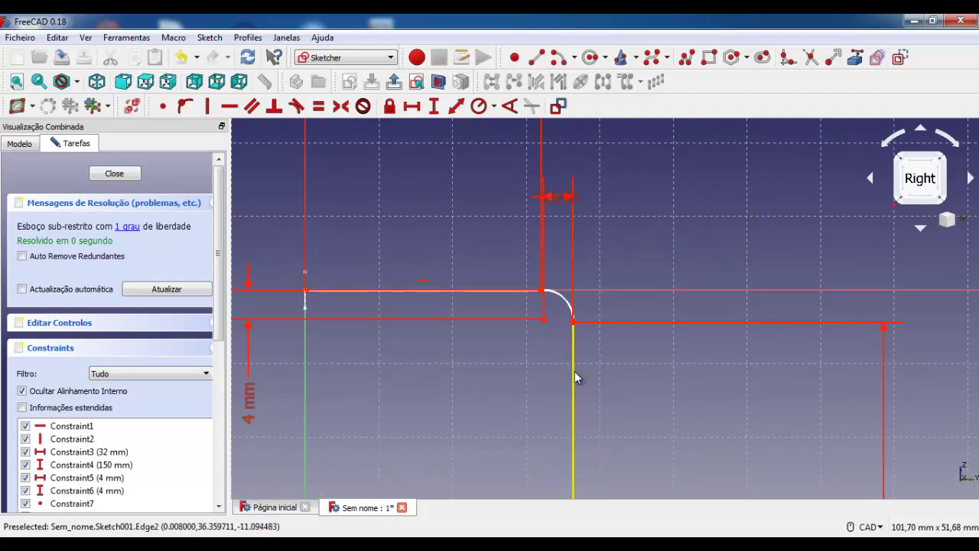
# Step: Give the rounded bend arc a 4 mm radius, fully constraining the path
pyautogui.moveTo(575, 371); pyautogui.dragTo(574, 378)
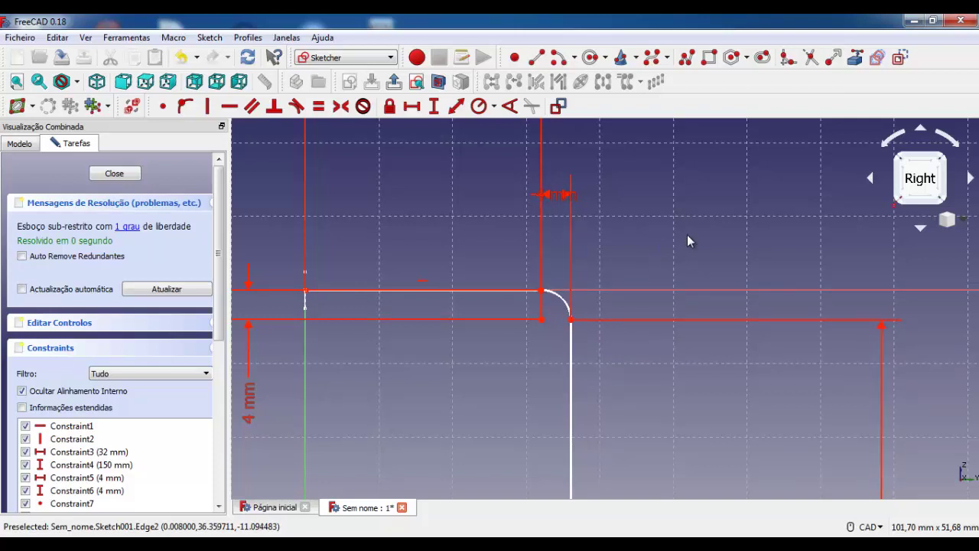
pyautogui.click(564, 306)
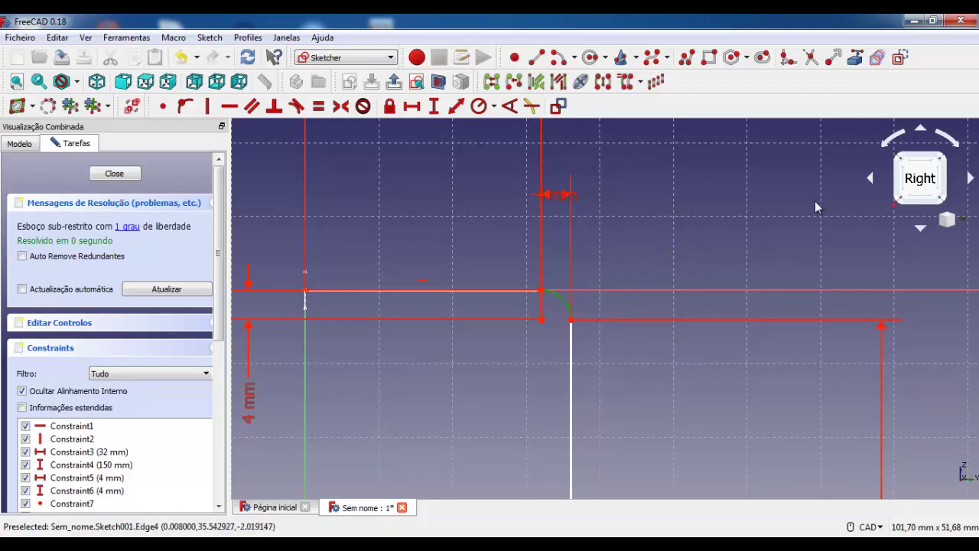
pyautogui.click(479, 106)
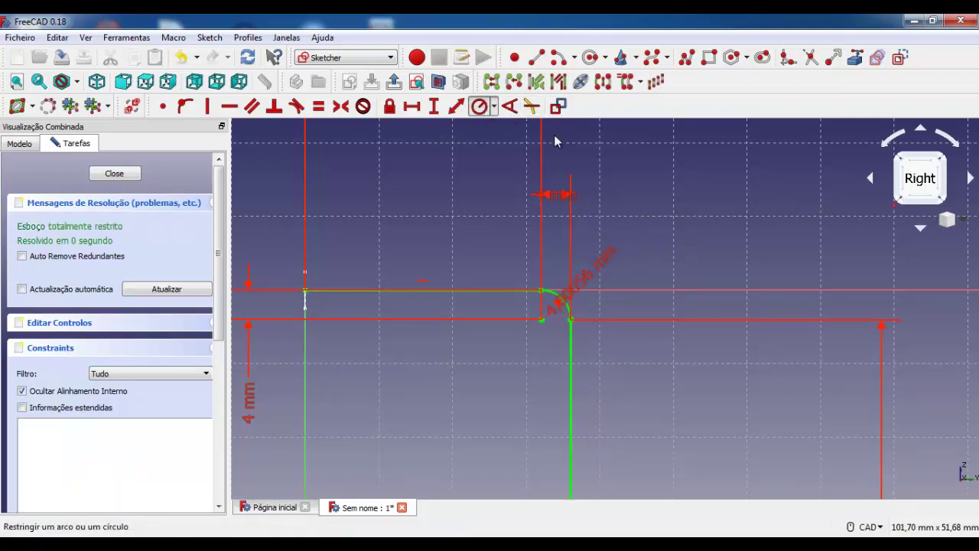
pyautogui.click(541, 317)
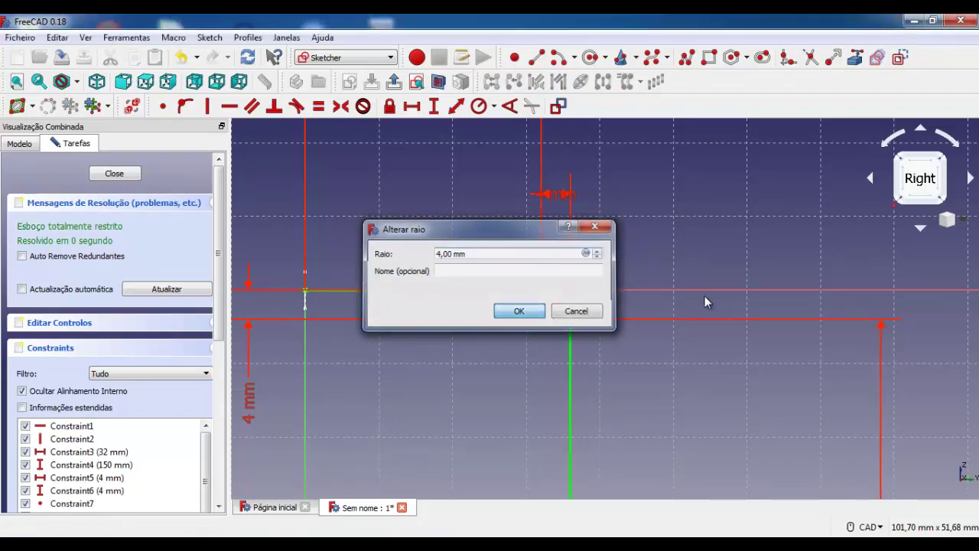
# Step: Move the radius and 4 mm width dimension labels clear of the corner
pyautogui.moveTo(720, 286); pyautogui.dragTo(750, 255, button='middle')
pyautogui.scroll(-3, 746, 283)
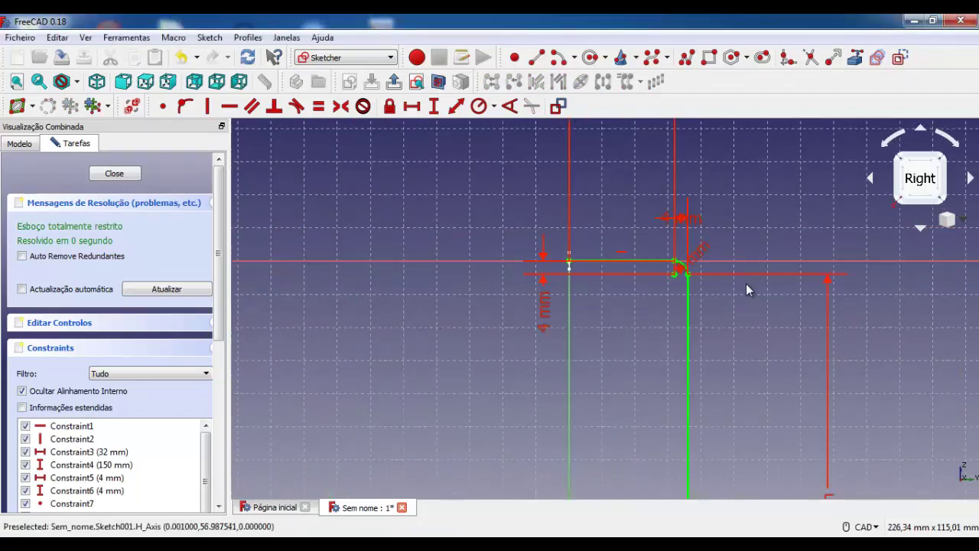
pyautogui.scroll(-2, 746, 283)
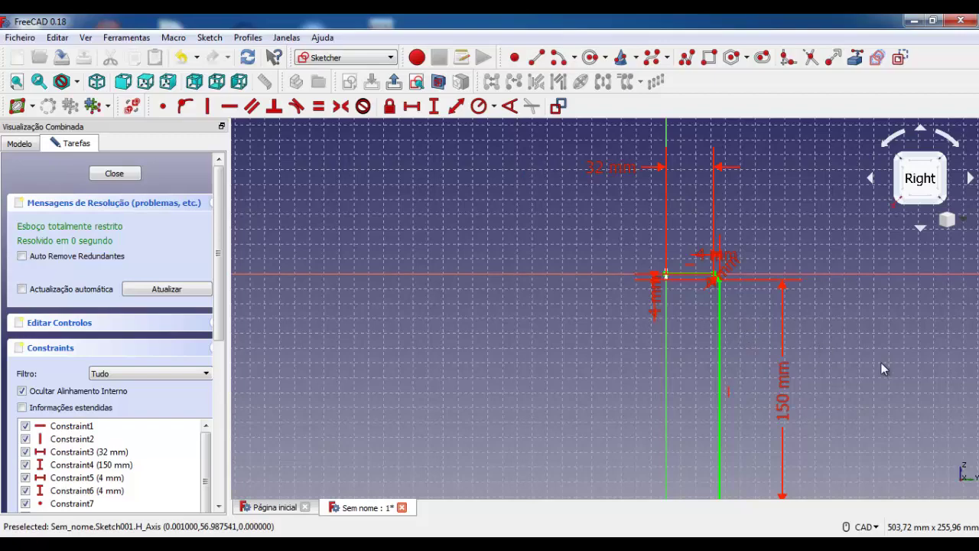
pyautogui.moveTo(882, 369)
pyautogui.mouseDown(button='middle')
pyautogui.moveTo(768, 278)
pyautogui.moveTo(761, 332)
pyautogui.mouseUp(button='middle')
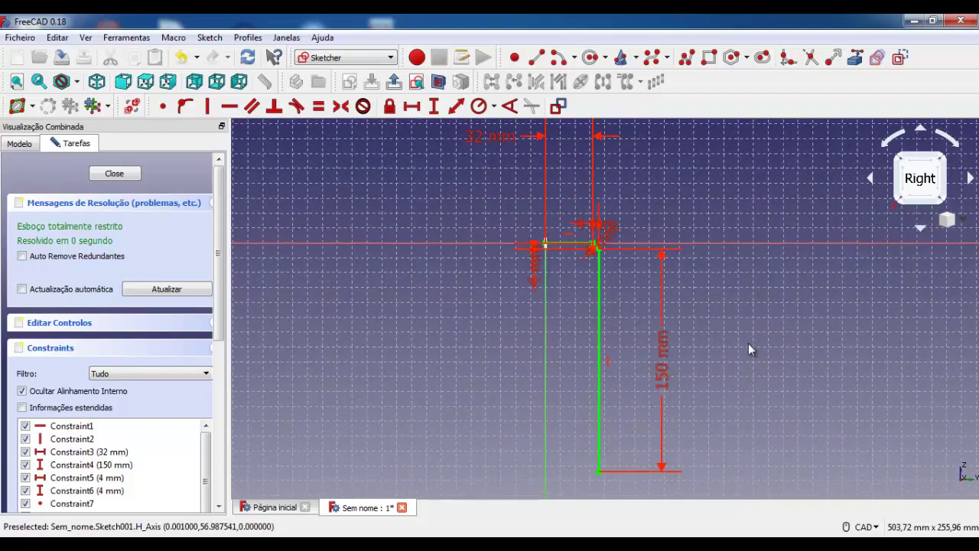
pyautogui.scroll(3, 597, 287)
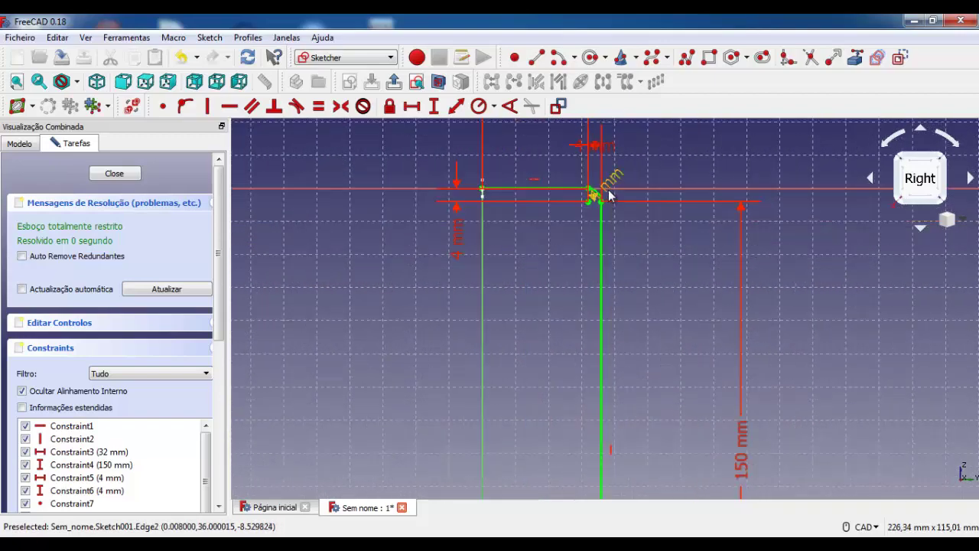
pyautogui.moveTo(609, 192); pyautogui.dragTo(698, 147)
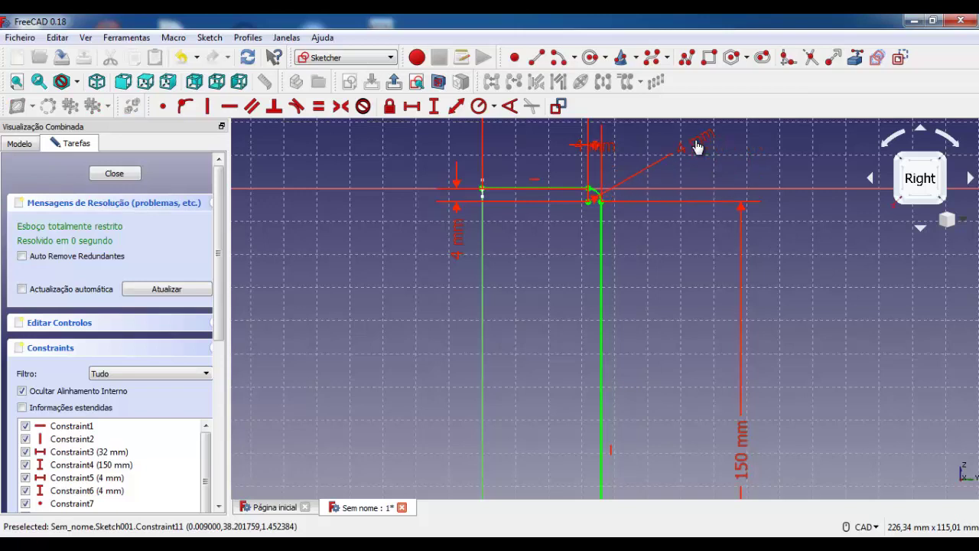
pyautogui.moveTo(591, 146); pyautogui.dragTo(526, 147)
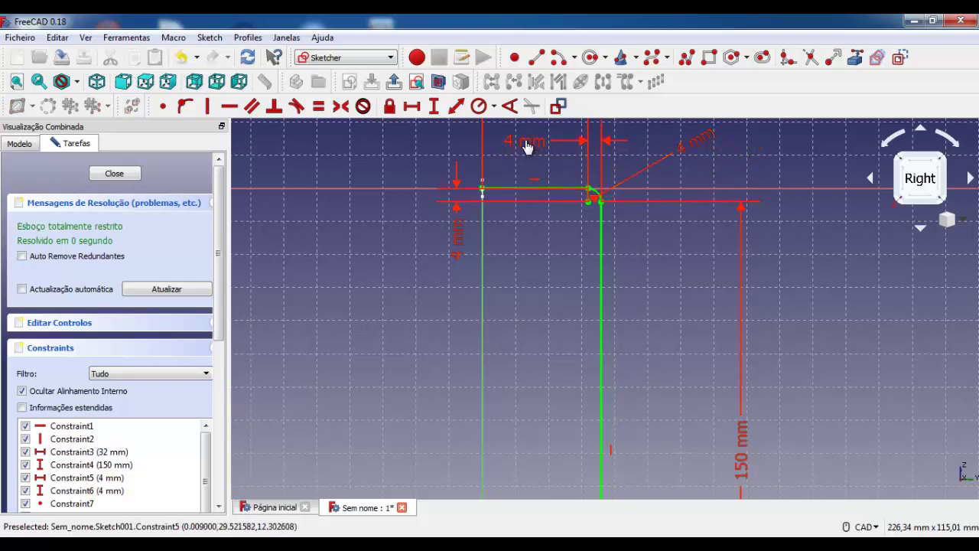
# Step: Close the path sketch and pan the view to bring both sketches into sight
pyautogui.click(114, 174)
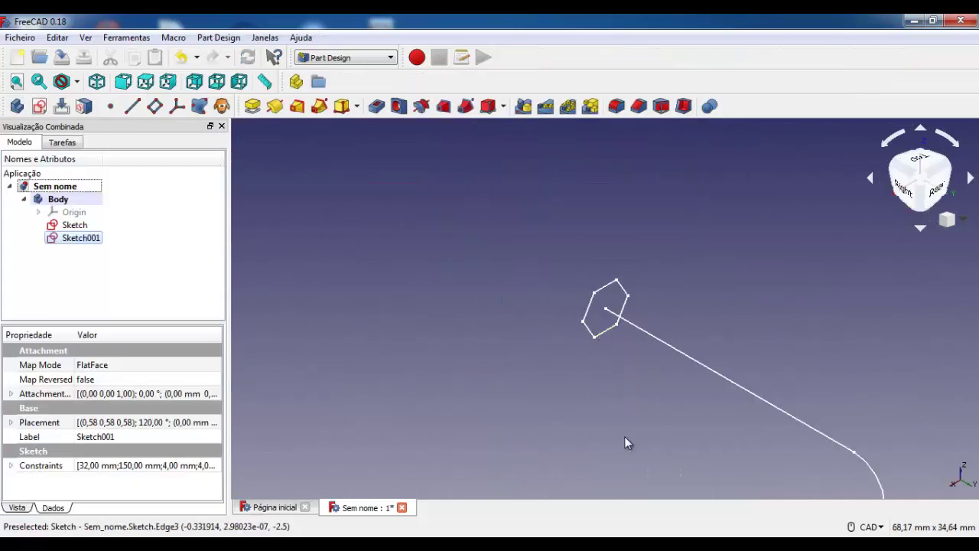
pyautogui.moveTo(624, 444); pyautogui.dragTo(516, 313, button='middle')
pyautogui.scroll(-3, 559, 325)
pyautogui.scroll(-2, 560, 324)
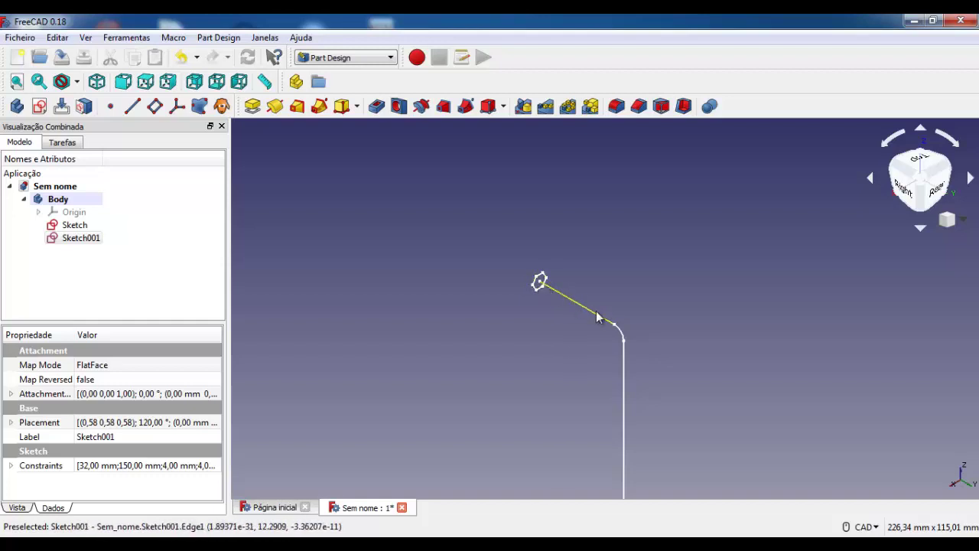
pyautogui.moveTo(734, 374); pyautogui.dragTo(726, 309, button='middle')
pyautogui.click(98, 269)
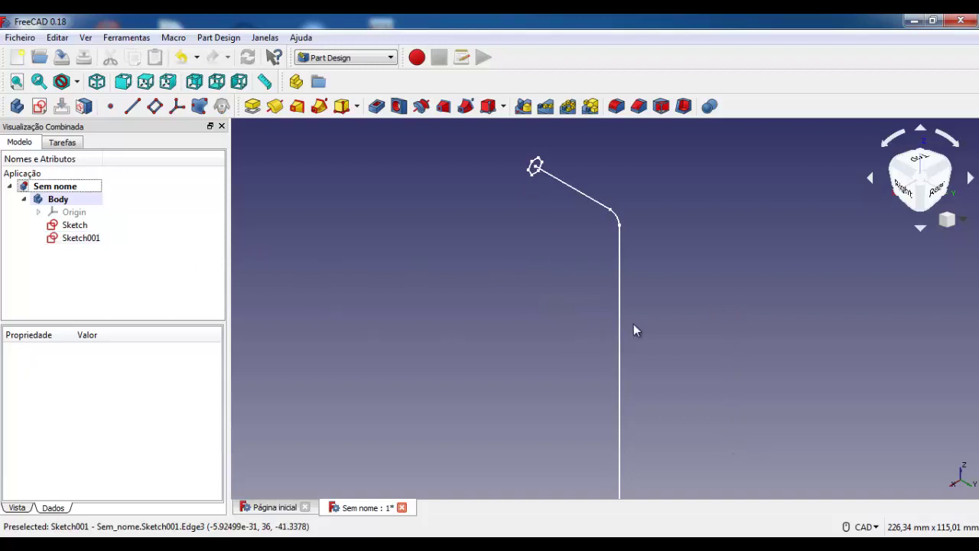
pyautogui.scroll(-2, 635, 330)
# Step: Select the hexagon profile sketch in the model tree
pyautogui.click(75, 228)
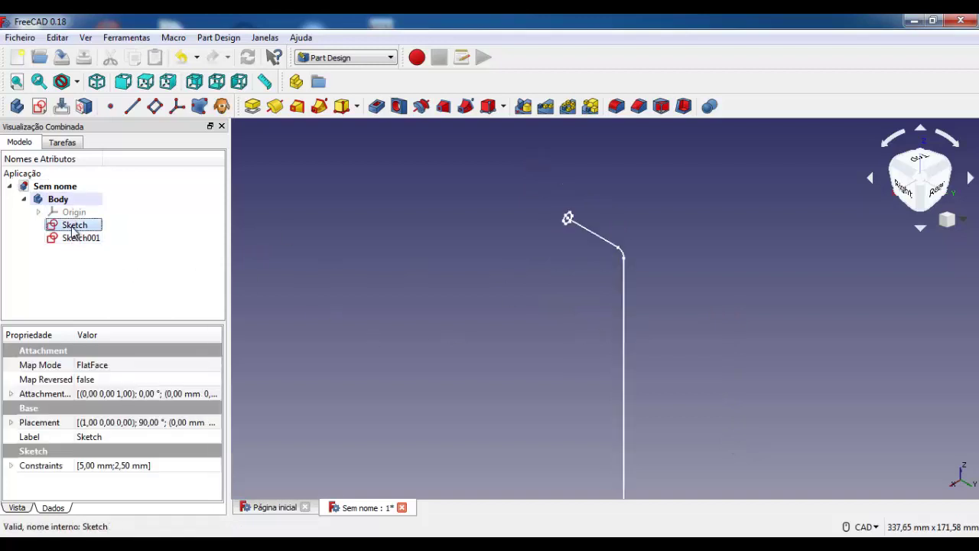
pyautogui.click(524, 246)
pyautogui.scroll(2, 472, 272)
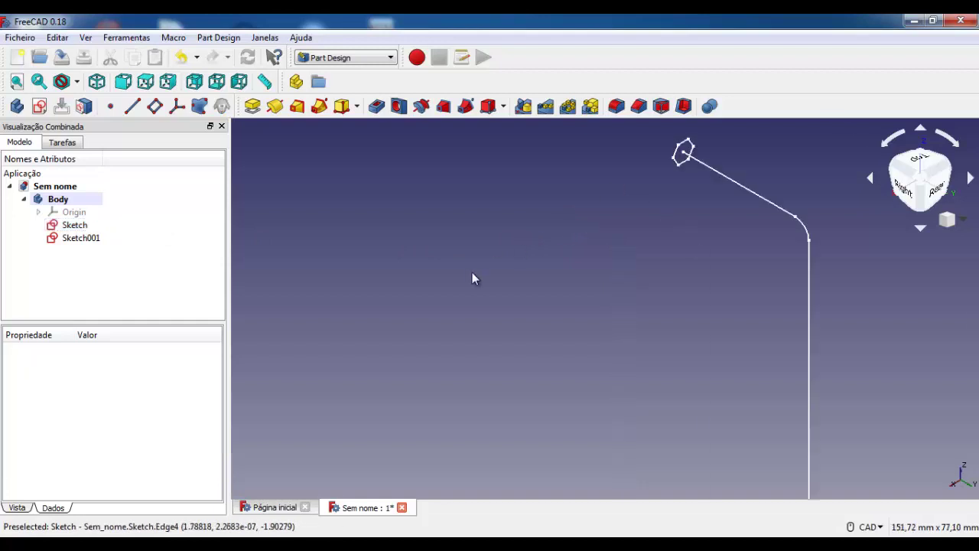
pyautogui.scroll(1, 473, 275)
pyautogui.scroll(-1, 442, 411)
pyautogui.moveTo(547, 275); pyautogui.dragTo(474, 311, button='middle')
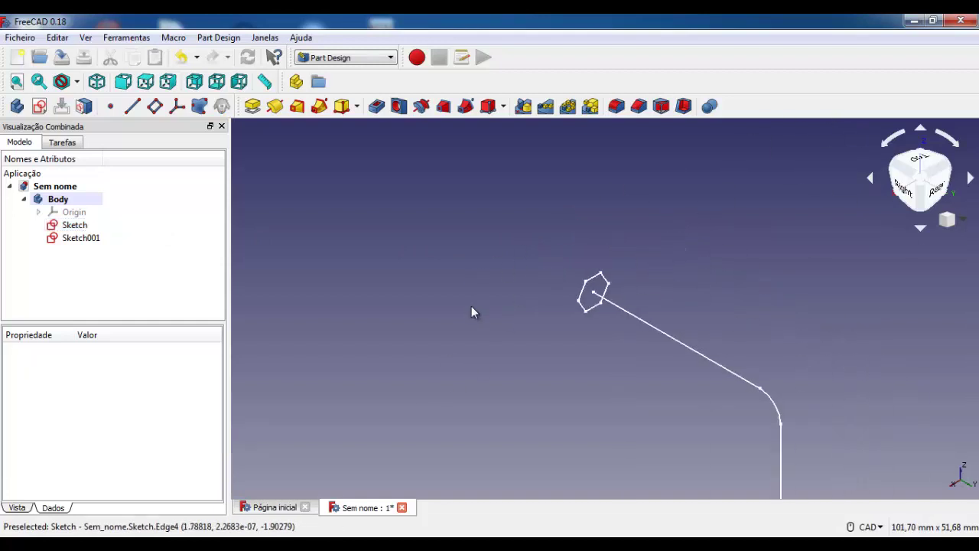
pyautogui.click(568, 294)
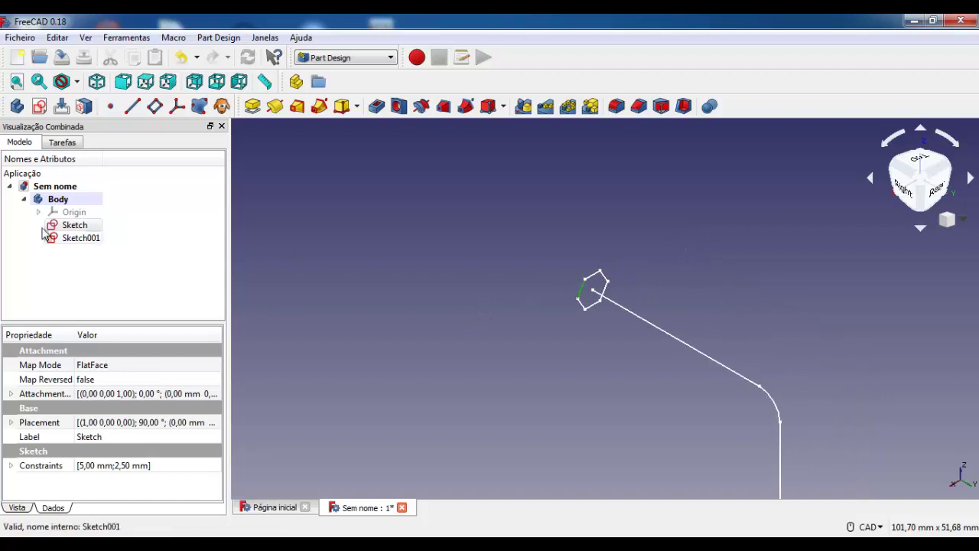
pyautogui.click(687, 242)
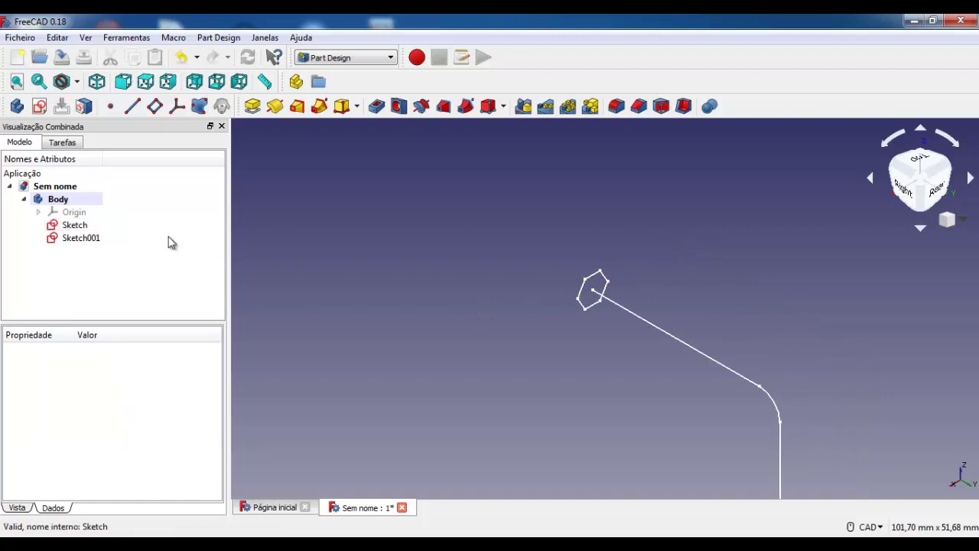
pyautogui.click(77, 230)
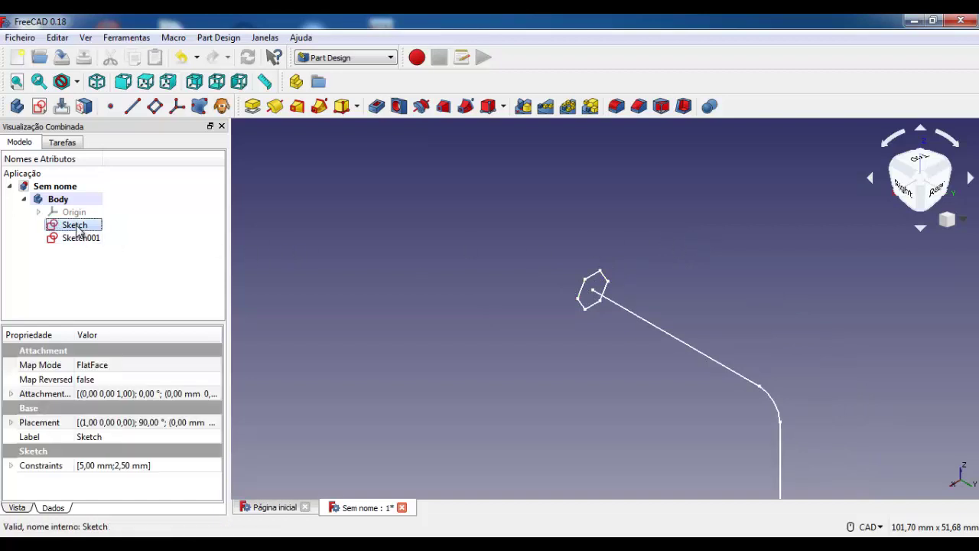
# Step: Create an Additive Pipe sweeping the hexagon along Sketch001 as the path
pyautogui.click(315, 111)
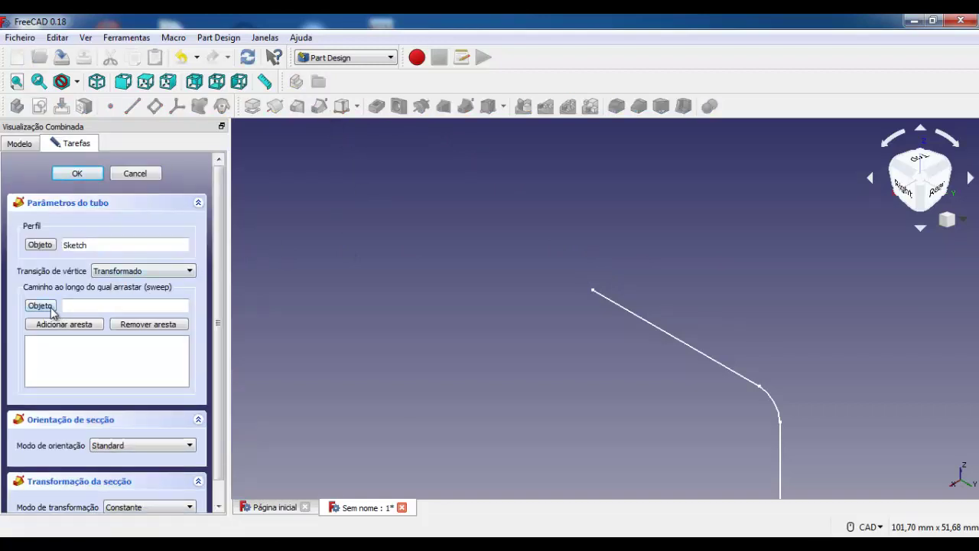
pyautogui.click(632, 319)
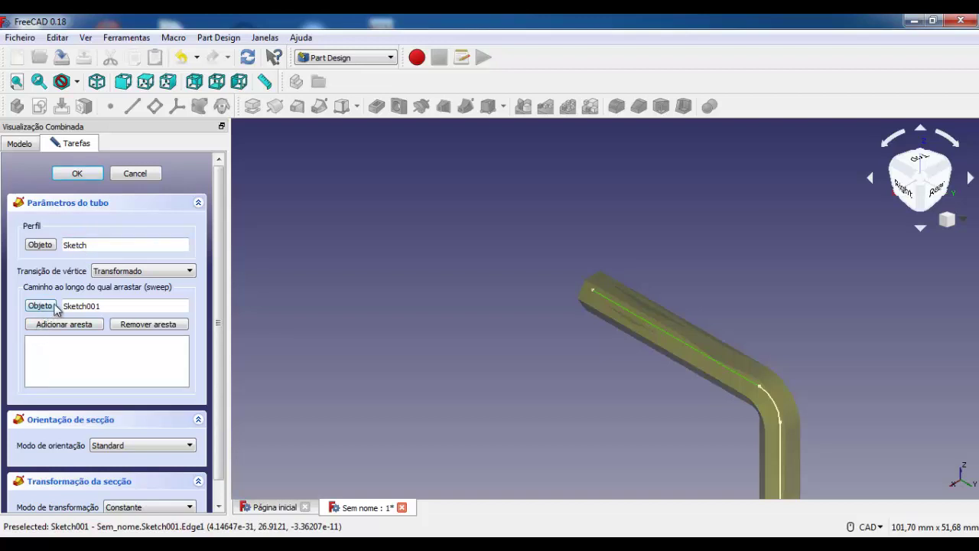
pyautogui.click(68, 173)
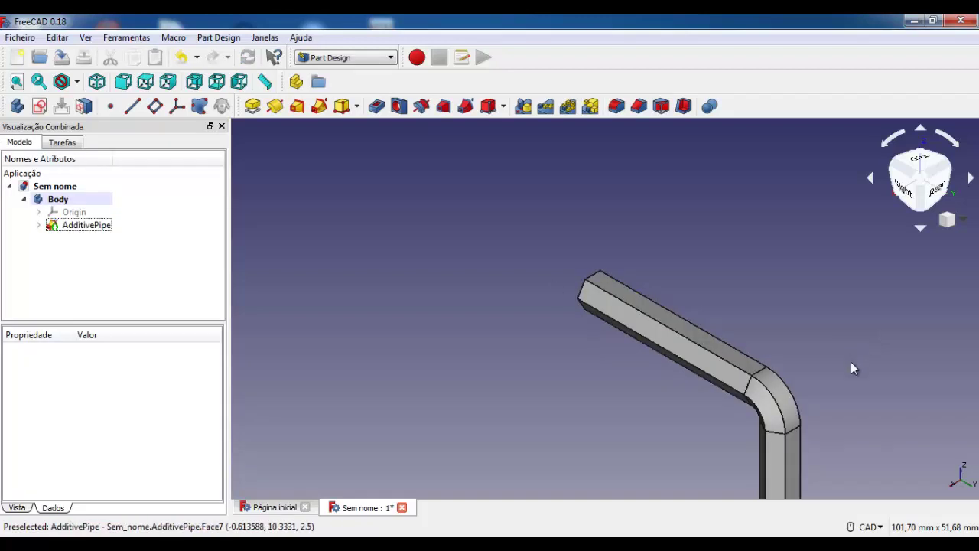
# Step: Pan and zoom the view to inspect the new swept pipe solid
pyautogui.scroll(-2, 776, 279)
pyautogui.scroll(-2, 776, 289)
pyautogui.scroll(-2, 776, 291)
pyautogui.moveTo(811, 375); pyautogui.dragTo(671, 311, button='middle')
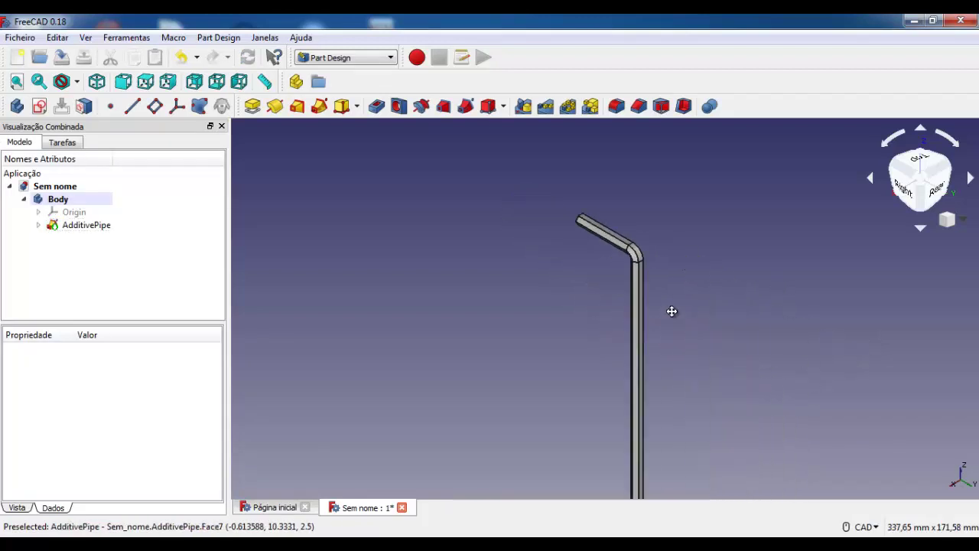
pyautogui.scroll(-2, 683, 299)
pyautogui.scroll(5, 682, 298)
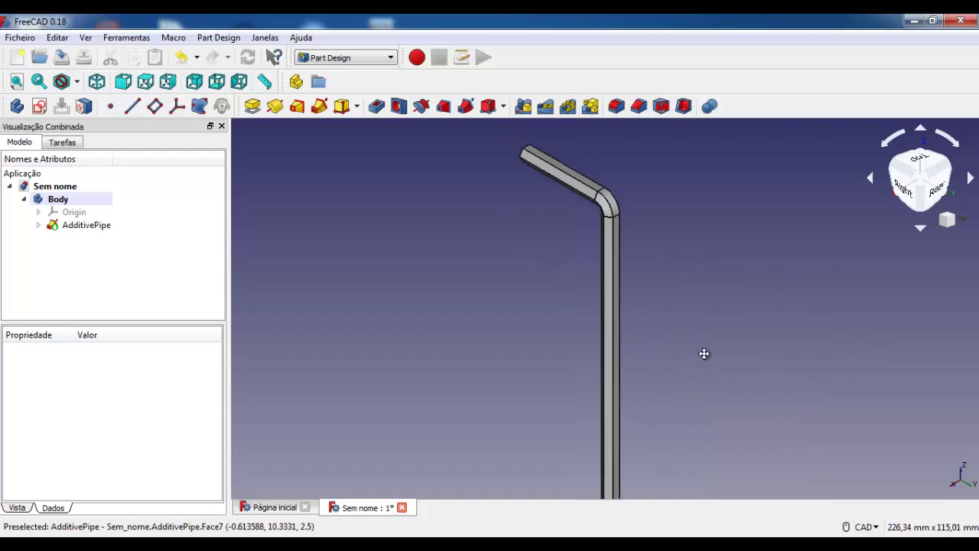
pyautogui.moveTo(542, 339); pyautogui.dragTo(431, 309, button='middle')
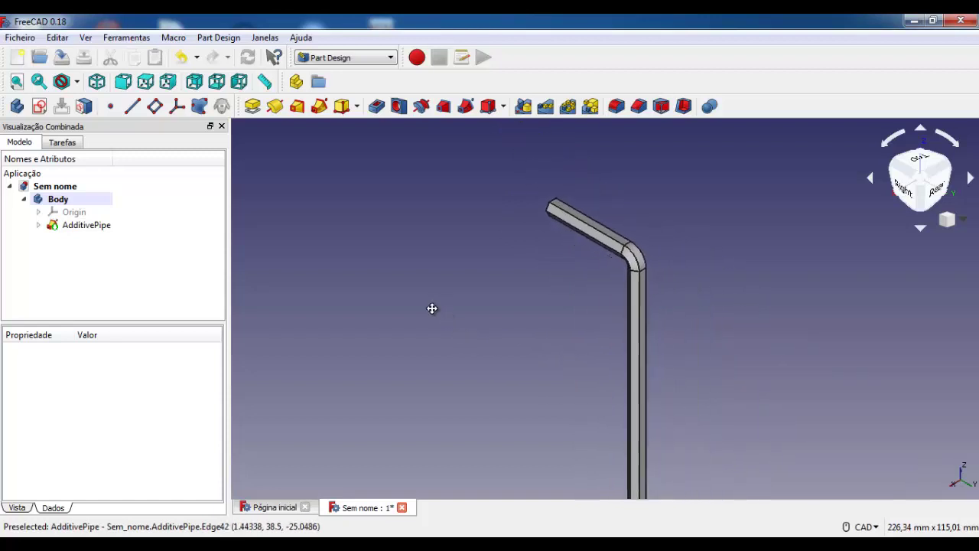
pyautogui.scroll(-2, 876, 379)
pyautogui.scroll(2, 871, 374)
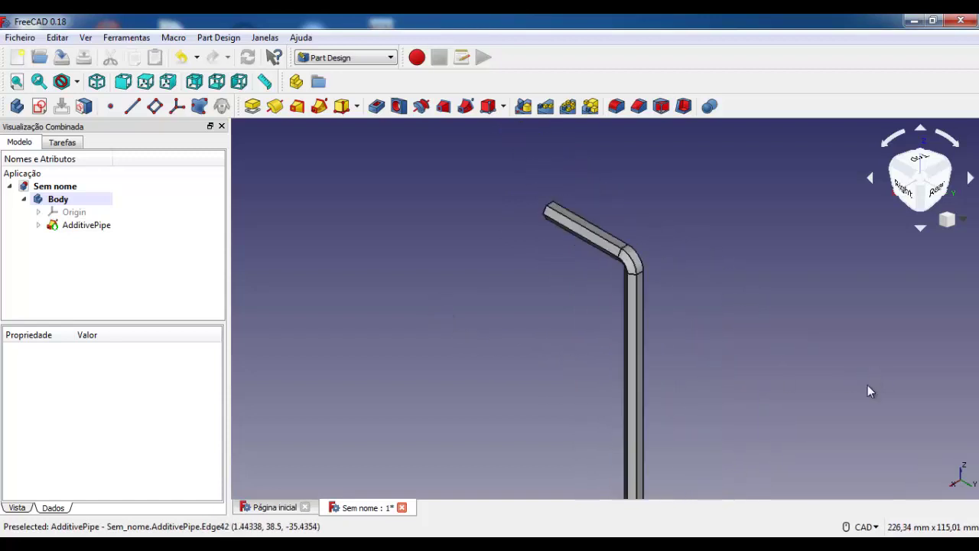
# Step: Switch the navigation style from CAD to Blender and face the hexagonal end
pyautogui.click(863, 527)
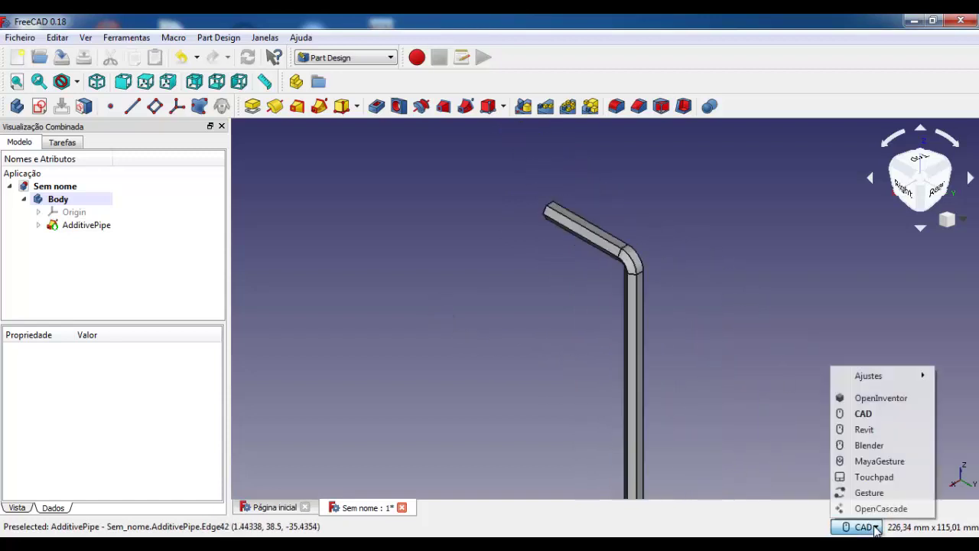
pyautogui.click(869, 445)
pyautogui.moveTo(793, 316)
pyautogui.mouseDown(button='middle')
pyautogui.moveTo(638, 299)
pyautogui.moveTo(435, 357)
pyautogui.moveTo(374, 387)
pyautogui.moveTo(855, 333)
pyautogui.moveTo(648, 321)
pyautogui.moveTo(726, 260)
pyautogui.moveTo(724, 336)
pyautogui.moveTo(807, 362)
pyautogui.moveTo(821, 401)
pyautogui.moveTo(907, 354)
pyautogui.moveTo(907, 275)
pyautogui.moveTo(802, 253)
pyautogui.moveTo(704, 265)
pyautogui.moveTo(559, 310)
pyautogui.moveTo(543, 354)
pyautogui.mouseUp(button='middle')
pyautogui.moveTo(581, 359)
pyautogui.mouseDown(button='middle')
pyautogui.moveTo(505, 306)
pyautogui.moveTo(494, 276)
pyautogui.moveTo(500, 283)
pyautogui.mouseUp(button='middle')
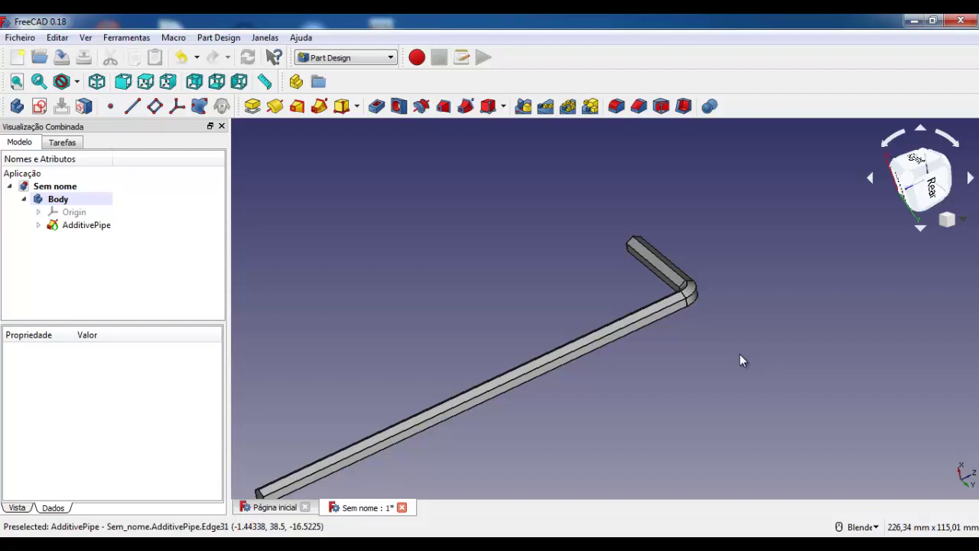
pyautogui.moveTo(675, 371)
pyautogui.mouseDown(button='middle')
pyautogui.moveTo(749, 321)
pyautogui.moveTo(752, 288)
pyautogui.moveTo(776, 300)
pyautogui.moveTo(742, 321)
pyautogui.moveTo(547, 348)
pyautogui.moveTo(710, 343)
pyautogui.moveTo(560, 332)
pyautogui.moveTo(594, 356)
pyautogui.moveTo(589, 332)
pyautogui.moveTo(586, 339)
pyautogui.mouseUp(button='middle')
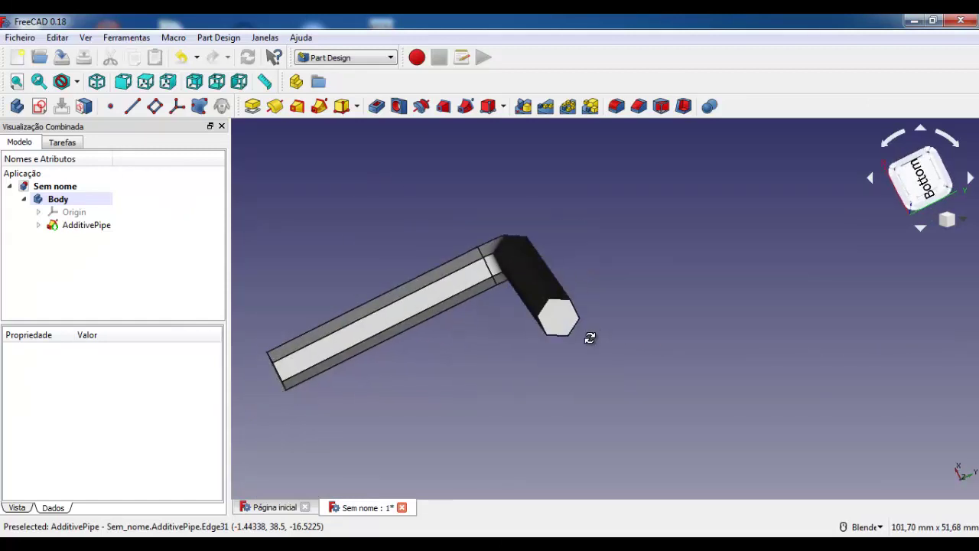
# Step: Chamfer the six edges of the short-arm hexagonal end by 0,5 mm
pyautogui.click(562, 301)
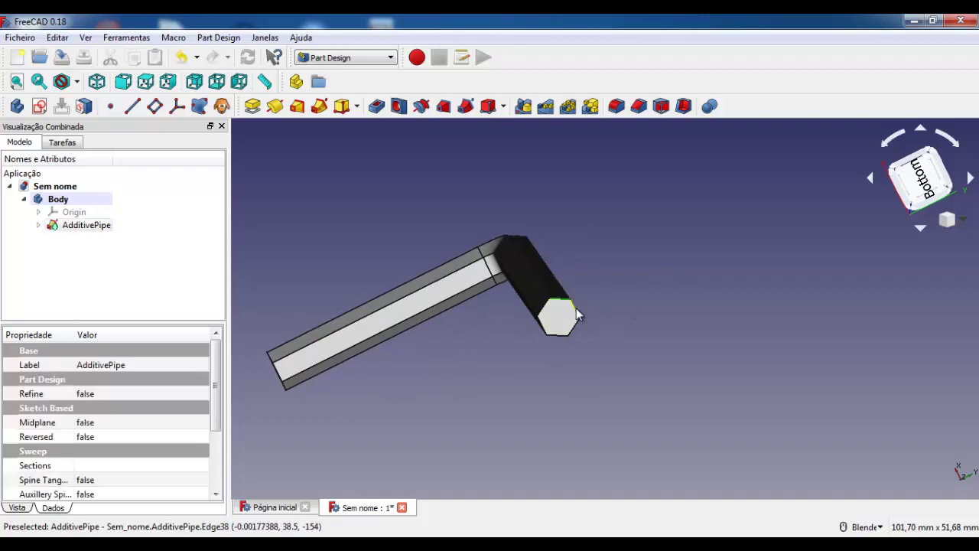
pyautogui.keyDown('ctrl'); pyautogui.click(542, 321); pyautogui.keyUp('ctrl')
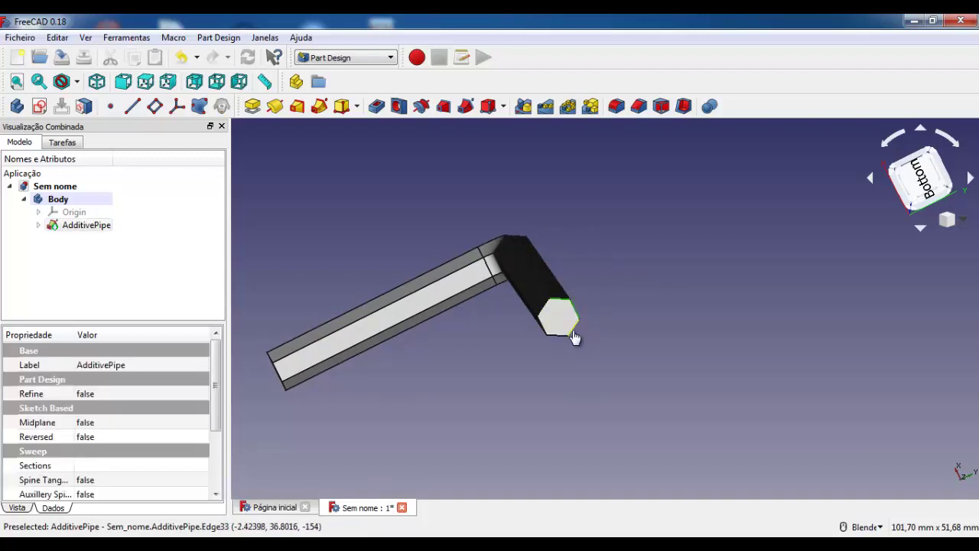
pyautogui.keyDown('ctrl'); pyautogui.click(559, 335); pyautogui.keyUp('ctrl')
pyautogui.keyDown('ctrl'); pyautogui.click(545, 315); pyautogui.keyUp('ctrl')
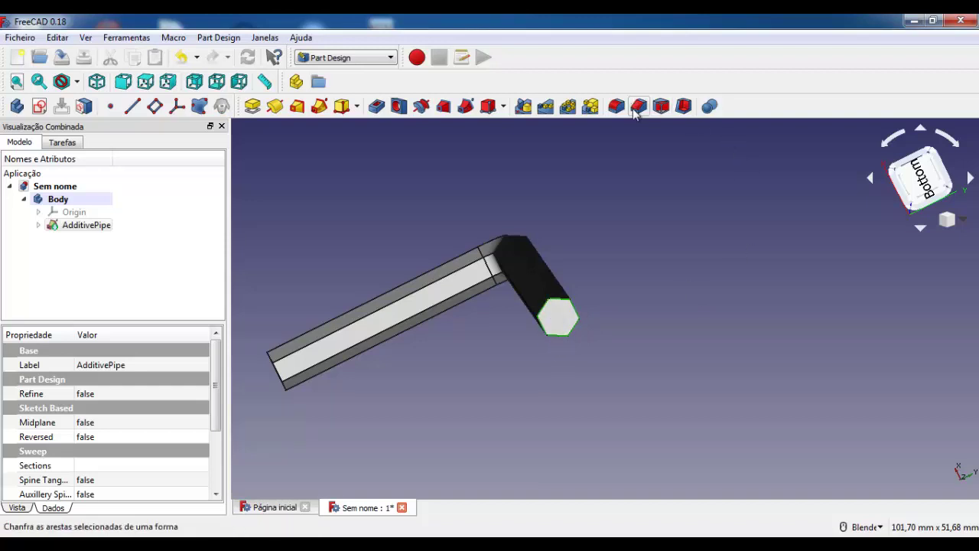
pyautogui.click(638, 107)
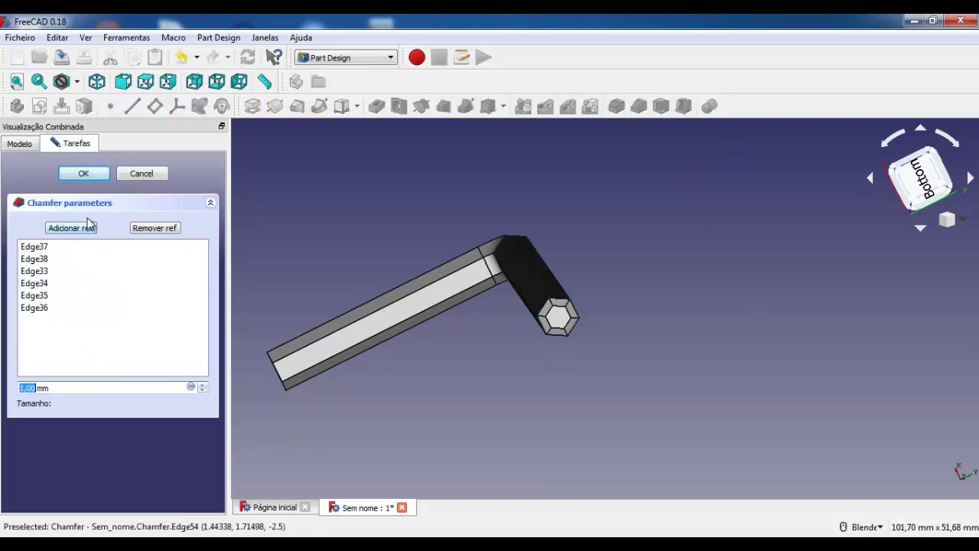
pyautogui.write('0')
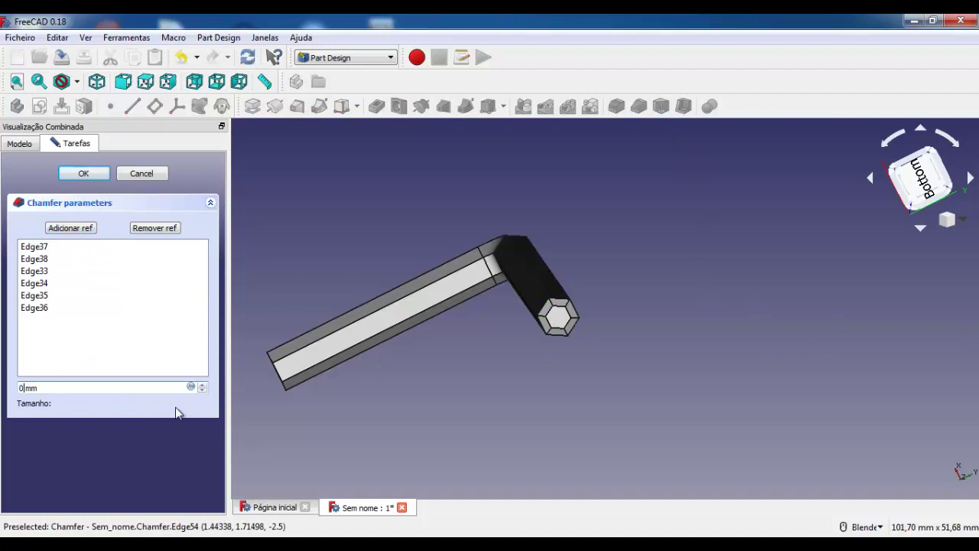
pyautogui.write(',5')
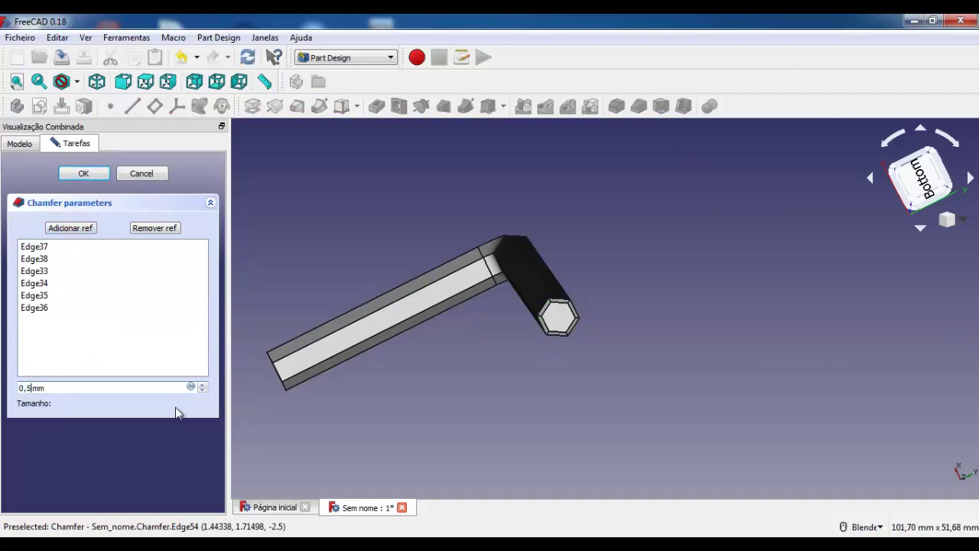
pyautogui.press('Return')
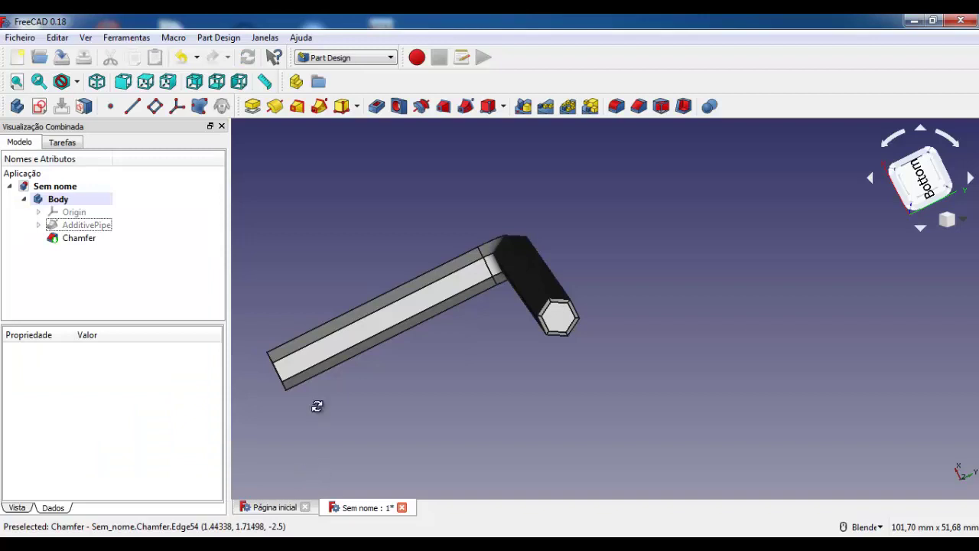
pyautogui.moveTo(316, 405)
pyautogui.mouseDown(button='middle')
pyautogui.moveTo(456, 380)
pyautogui.moveTo(359, 409)
pyautogui.mouseUp(button='middle')
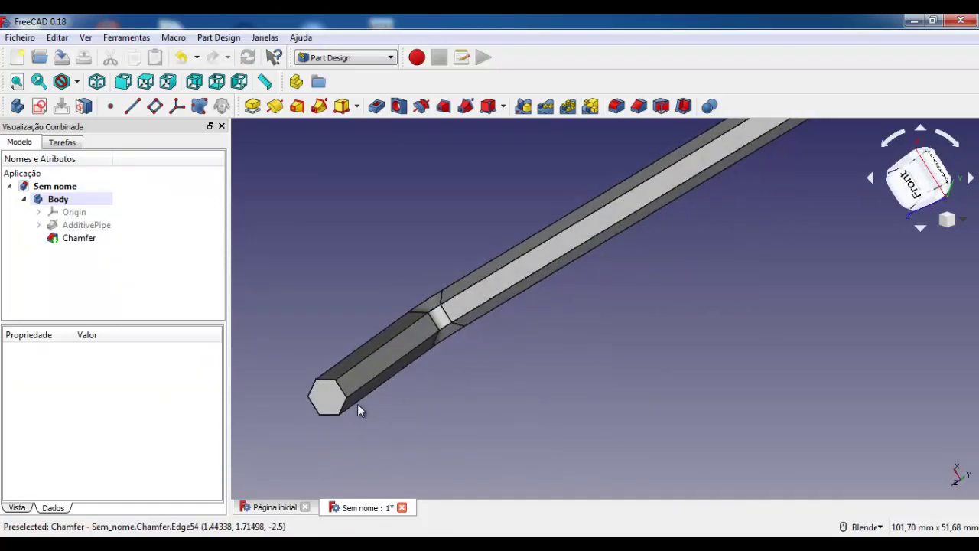
# Step: Add Chamfer001 of 0,5 mm to the edges of the opposite hexagonal end
pyautogui.click(341, 410)
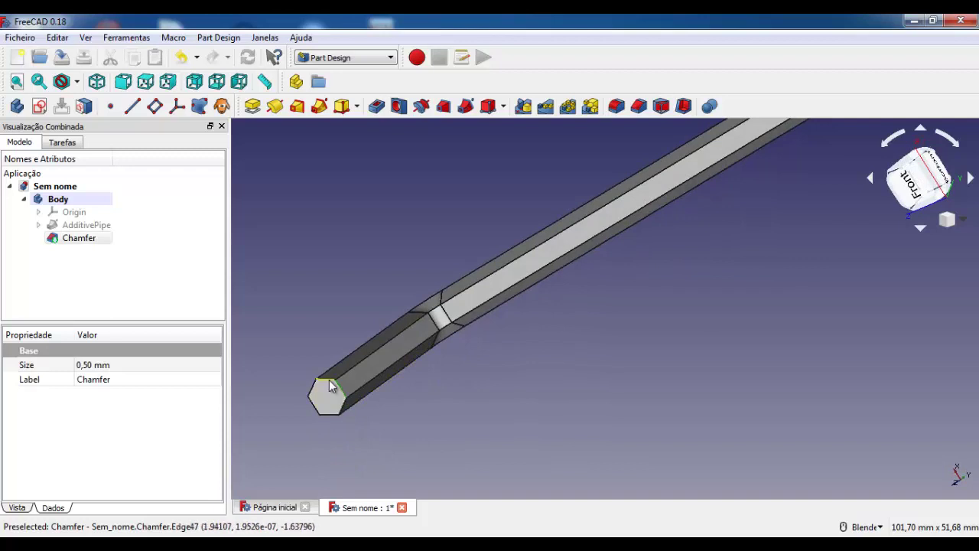
pyautogui.keyDown('ctrl'); pyautogui.click(310, 391); pyautogui.keyUp('ctrl')
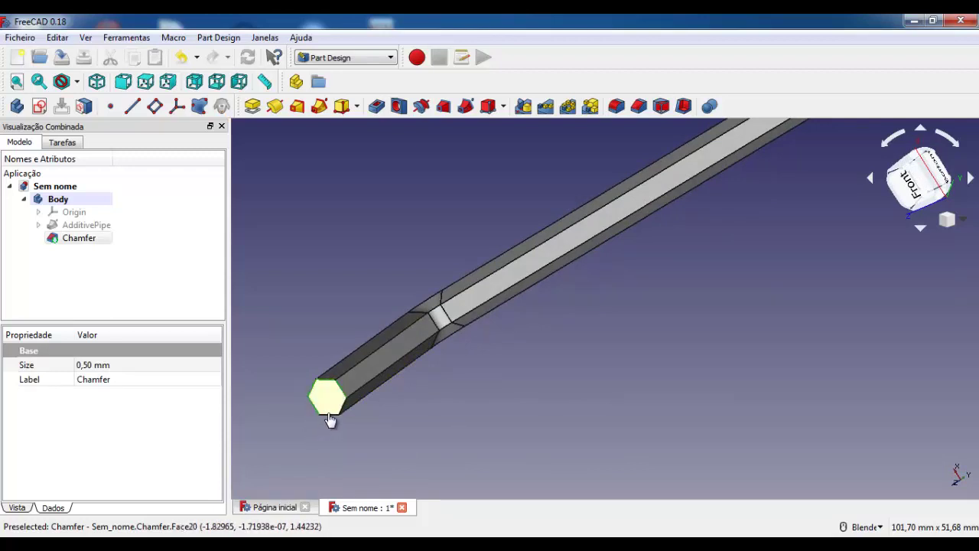
pyautogui.keyDown('ctrl'); pyautogui.click(329, 416); pyautogui.keyUp('ctrl')
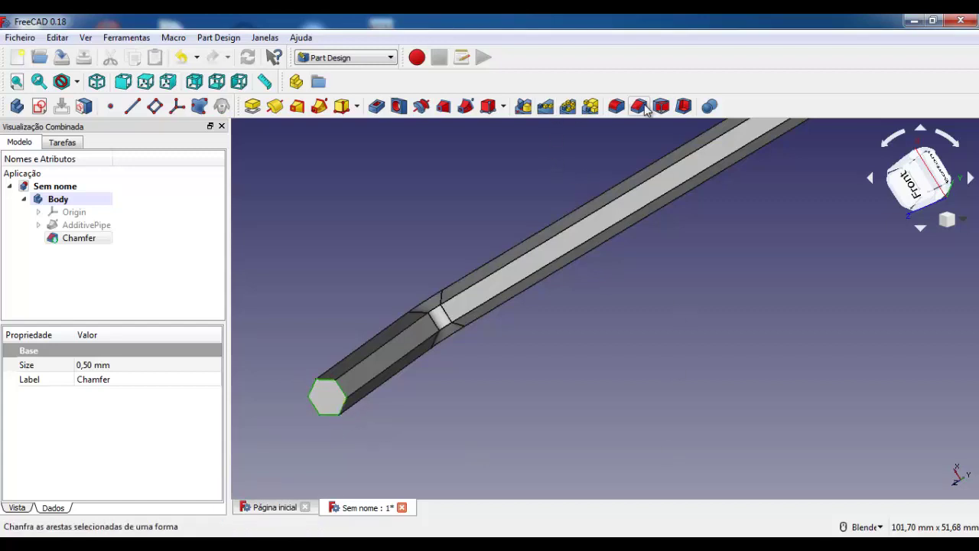
pyautogui.click(638, 106)
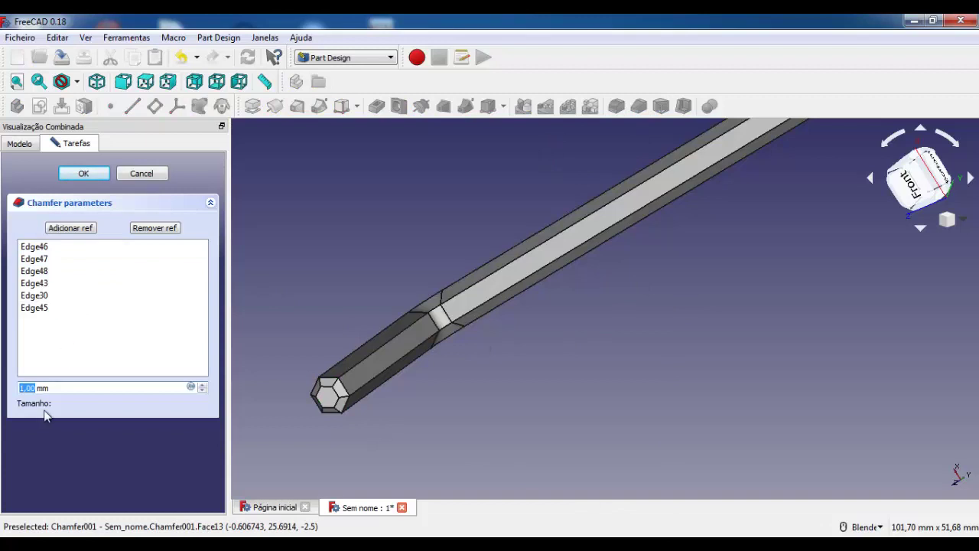
pyautogui.write('0,5')
pyautogui.press('Return')
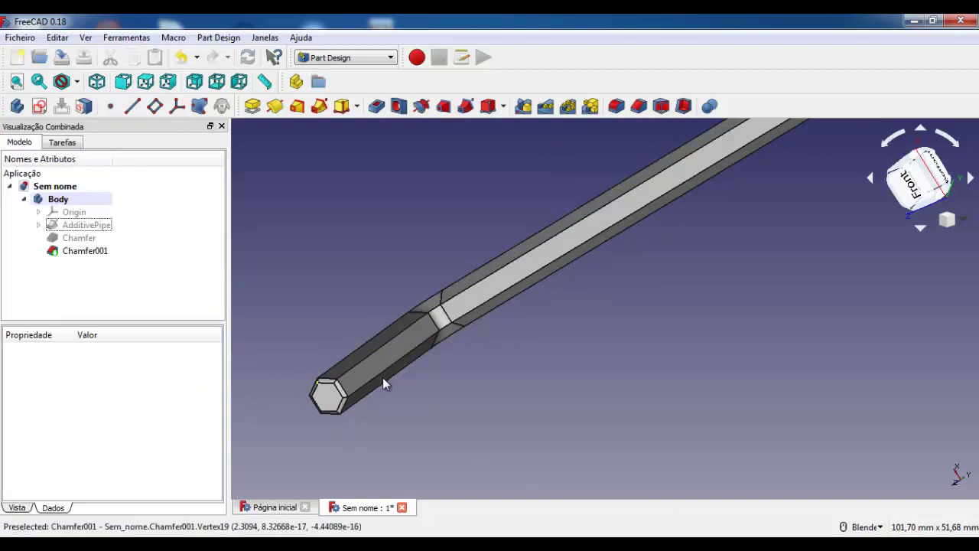
pyautogui.moveTo(383, 377)
pyautogui.mouseDown(button='middle')
pyautogui.moveTo(630, 396)
pyautogui.moveTo(493, 436)
pyautogui.mouseUp(button='middle')
pyautogui.scroll(-5, 696, 379)
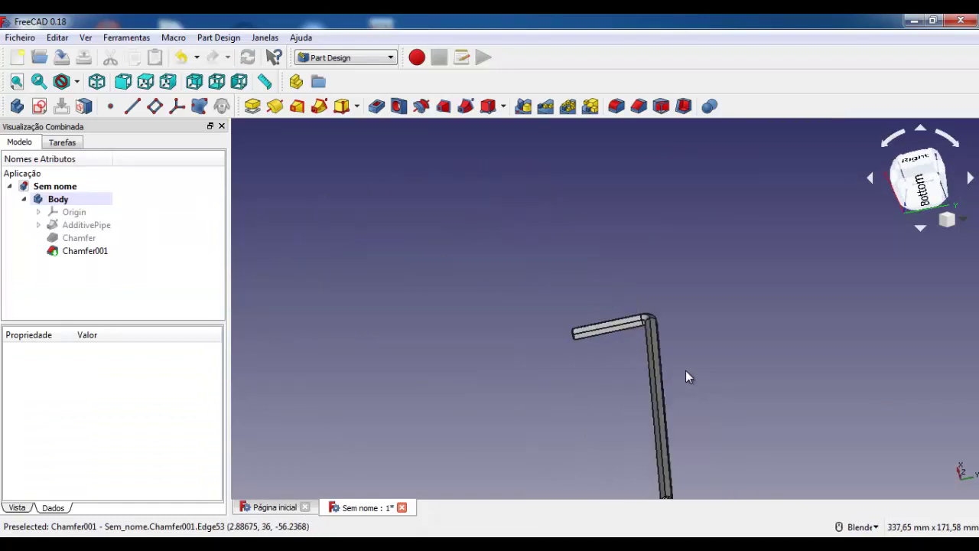
pyautogui.scroll(1, 686, 367)
pyautogui.scroll(2, 692, 387)
pyautogui.moveTo(694, 392)
pyautogui.mouseDown(button='middle')
pyautogui.moveTo(514, 387)
pyautogui.moveTo(678, 393)
pyautogui.moveTo(750, 365)
pyautogui.moveTo(724, 313)
pyautogui.moveTo(732, 339)
pyautogui.moveTo(701, 364)
pyautogui.mouseUp(button='middle')
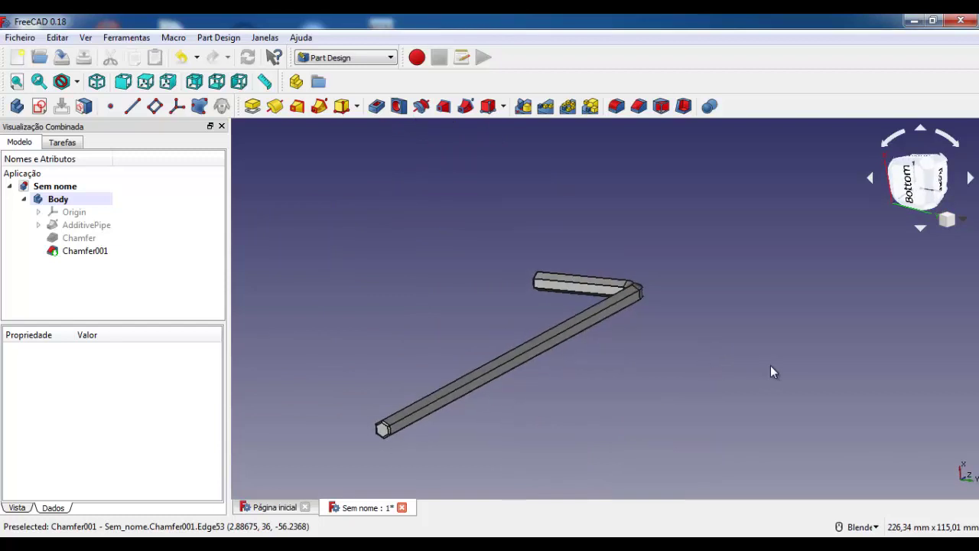